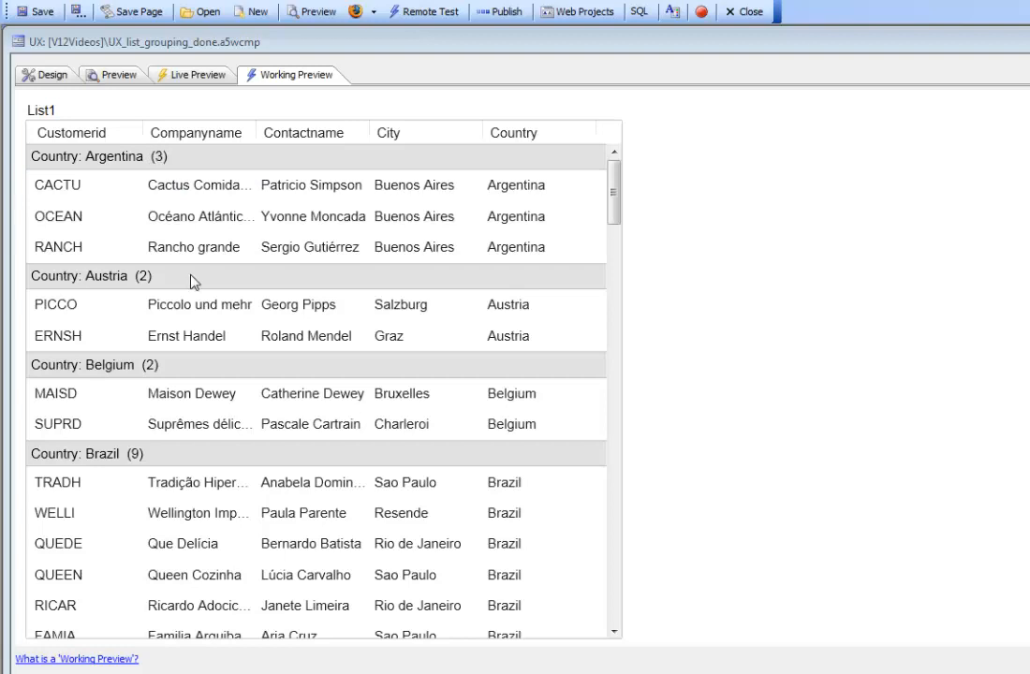
Step: Review the finished country-grouped list in UX_list_grouping_done, and bring the ungrouped UX_list_grouping component to the front
drag(613, 188, 629, 467)
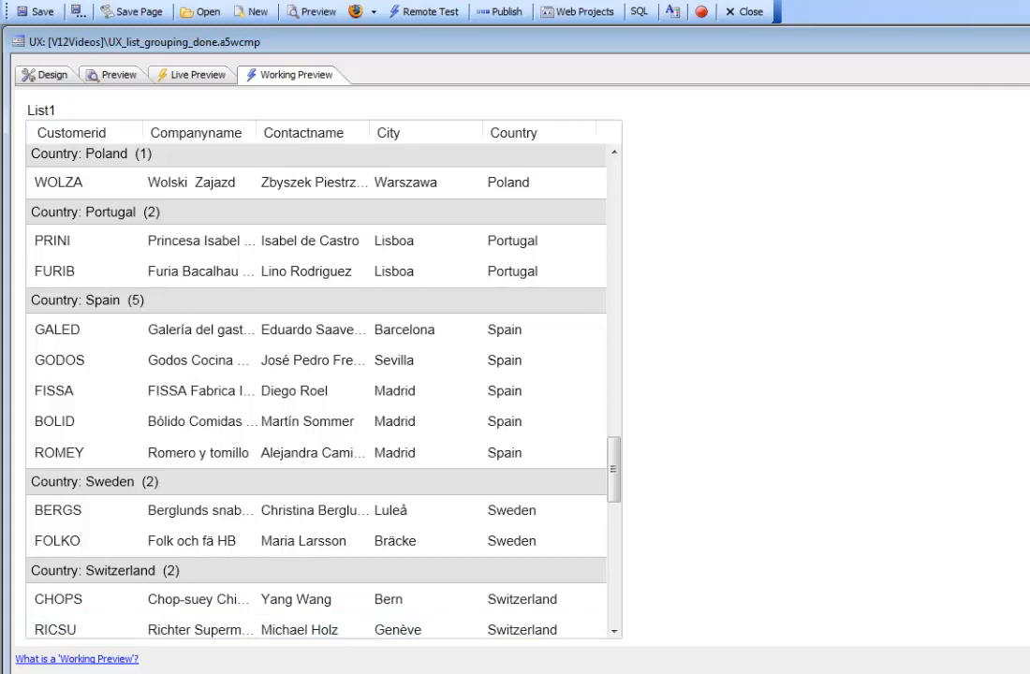
drag(283, 42, 665, 166)
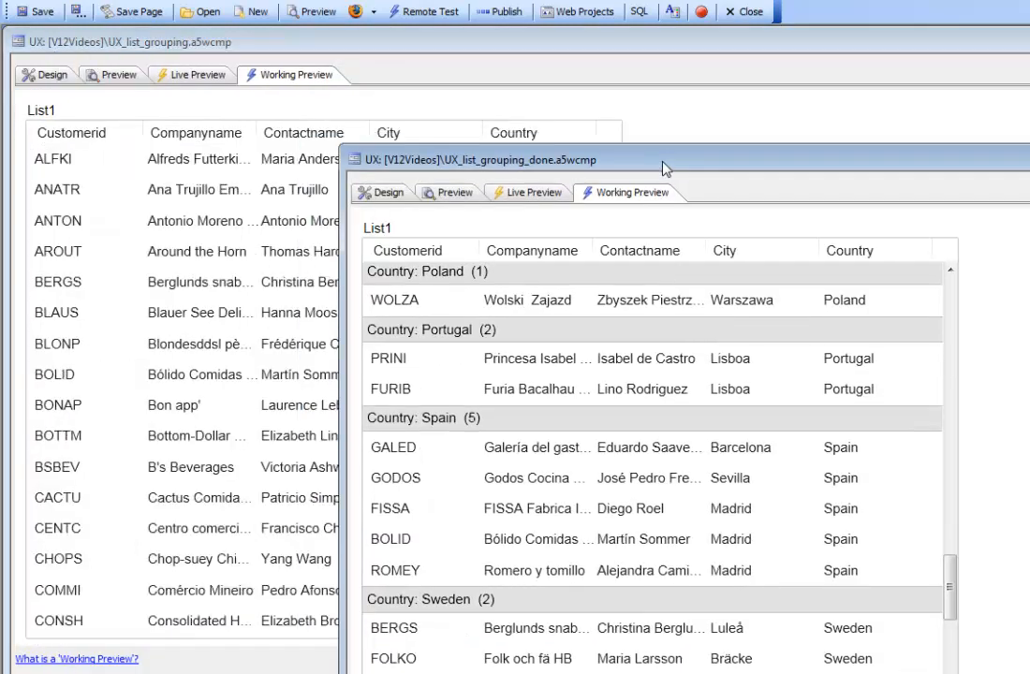
click(488, 75)
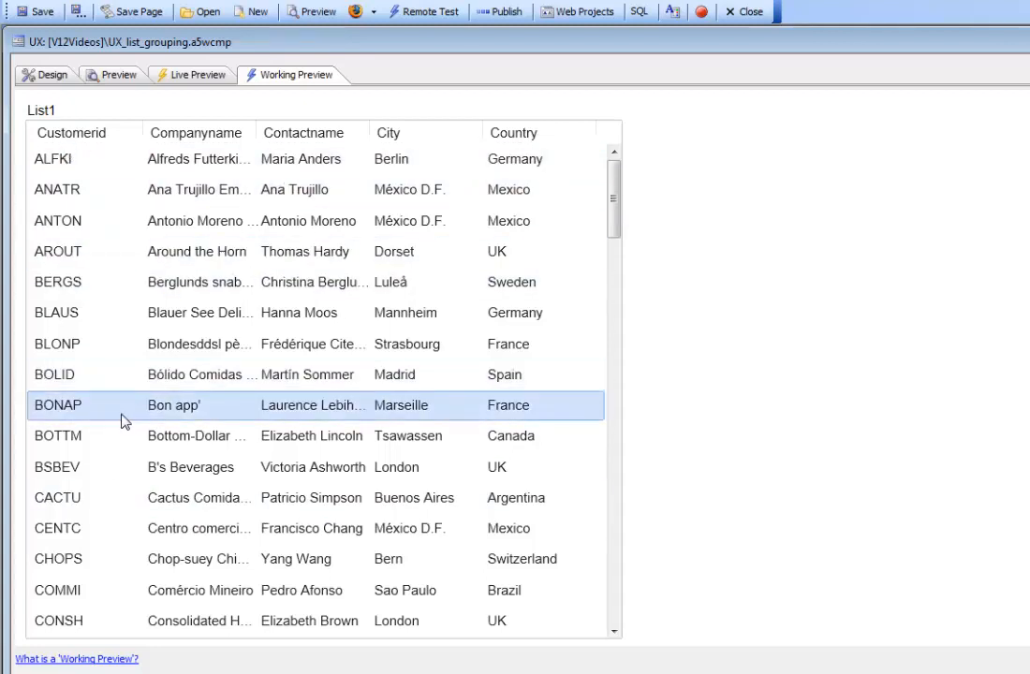
Step: Turn on group breaks in the data source settings of list1 in UX_list_grouping
click(35, 75)
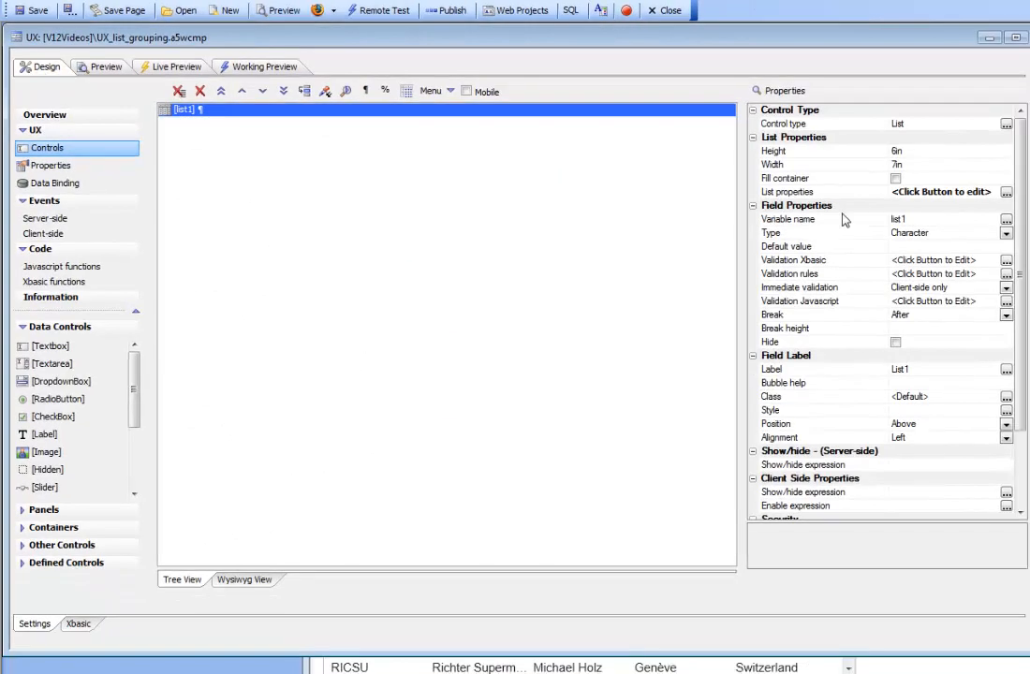
double_click(866, 197)
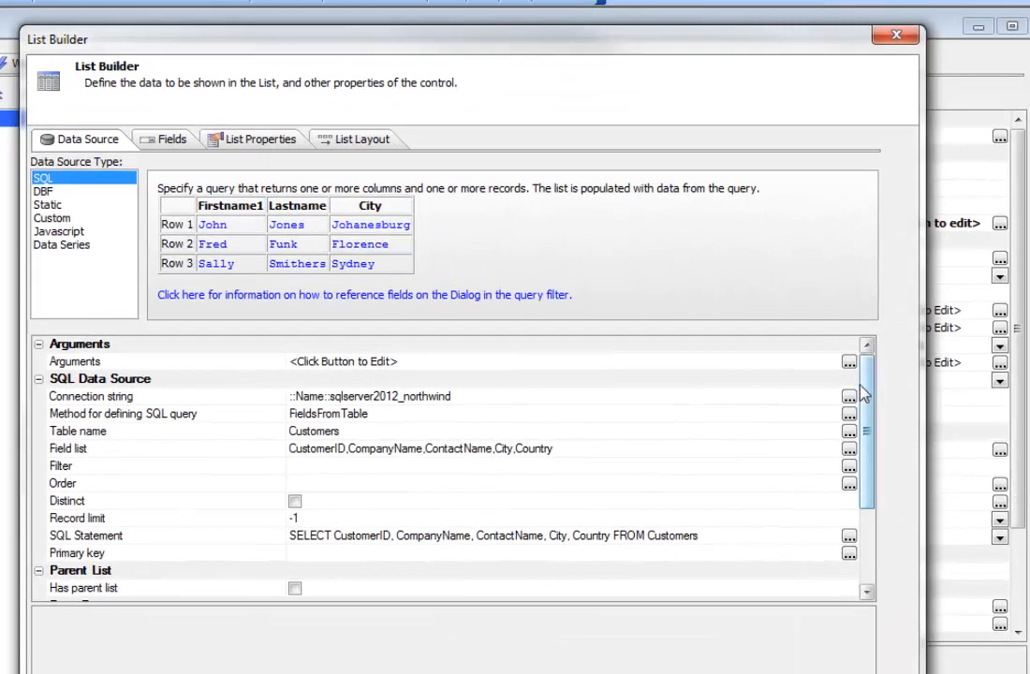
drag(864, 395, 871, 509)
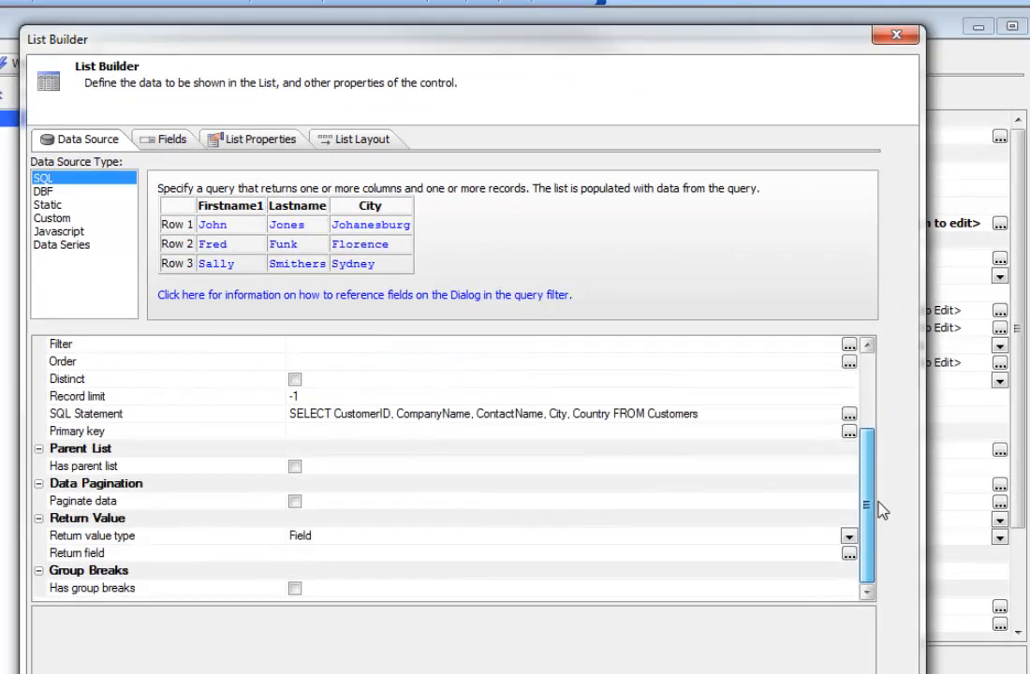
click(295, 588)
scroll(317, 460, down, 2)
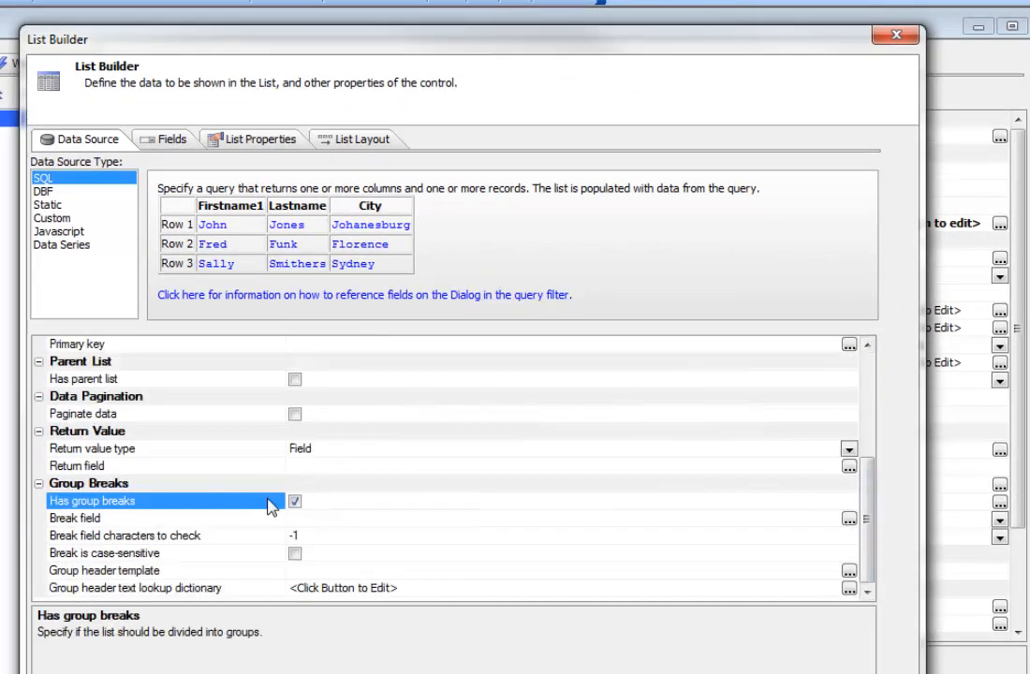
Step: Set Country as the break field, apply the list settings, and run the working preview
double_click(107, 520)
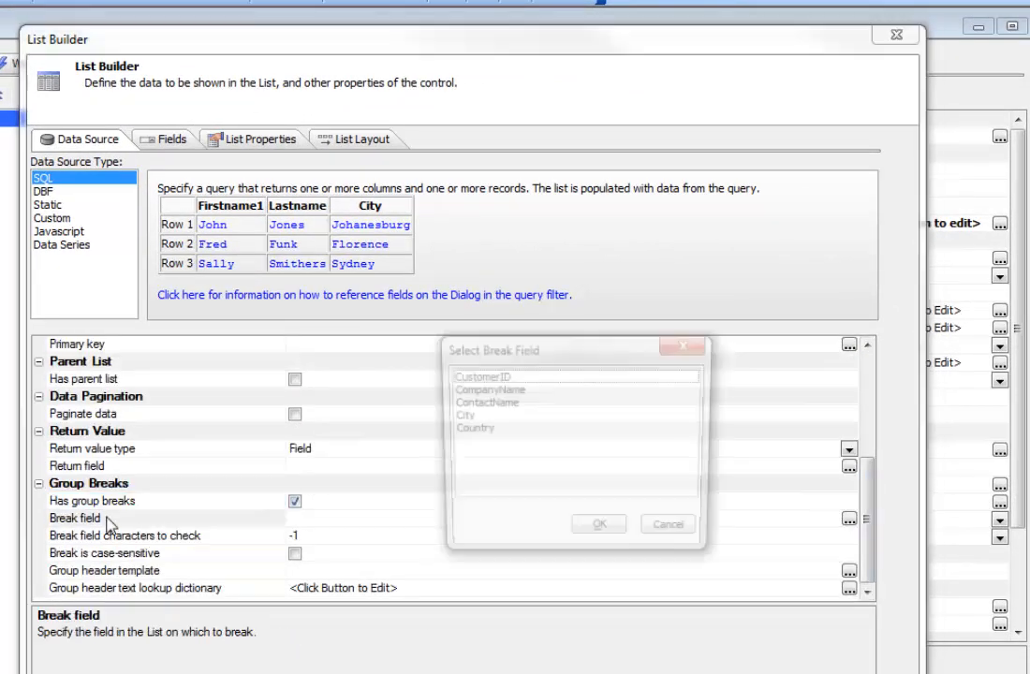
click(467, 431)
click(617, 542)
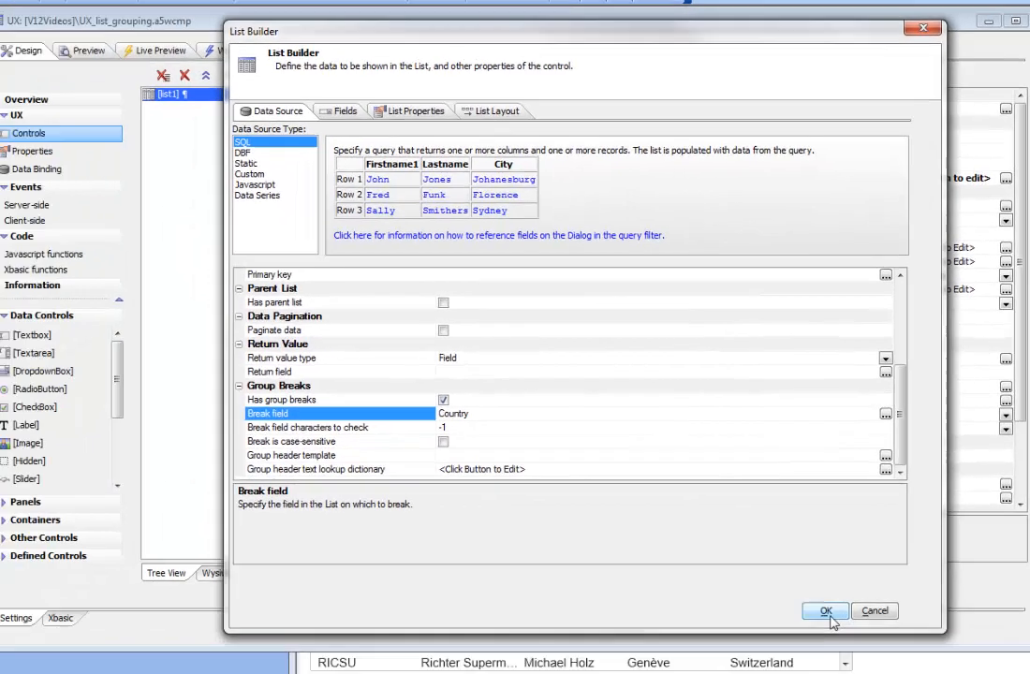
click(827, 611)
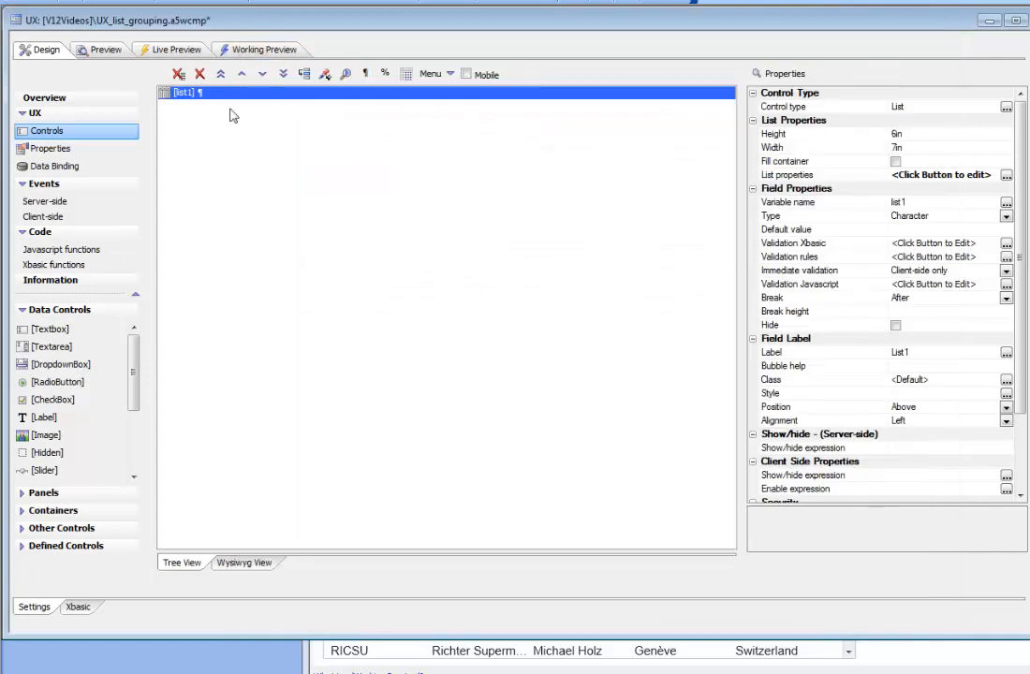
click(247, 51)
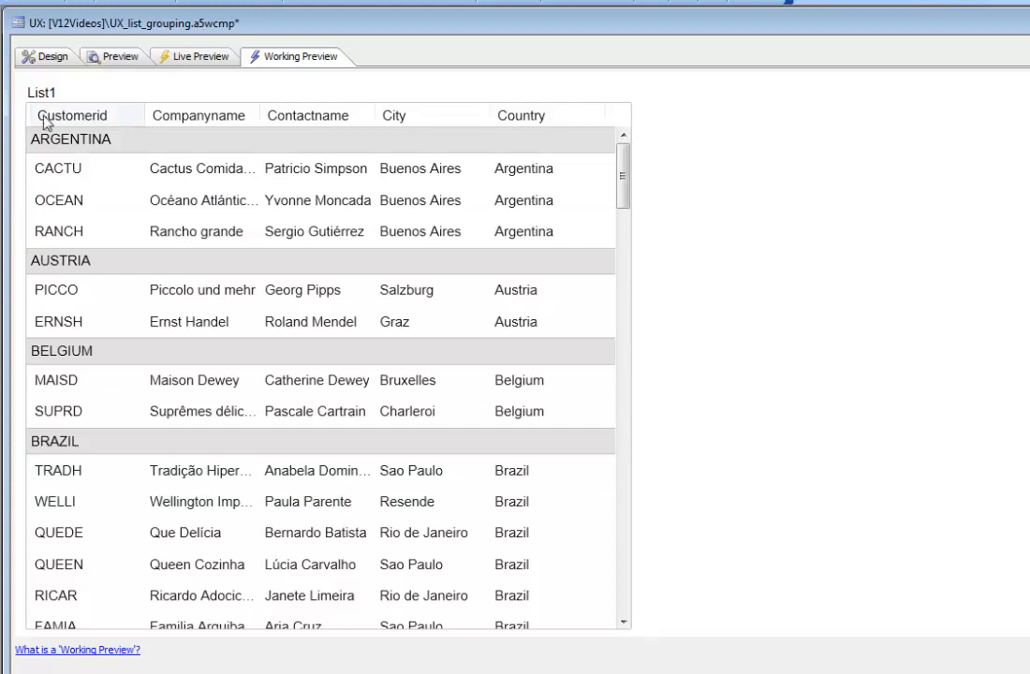
Step: Start list1's group header template with the text "Country: {<BreakValue>} (", inserting the break value placeholder after the label
click(47, 55)
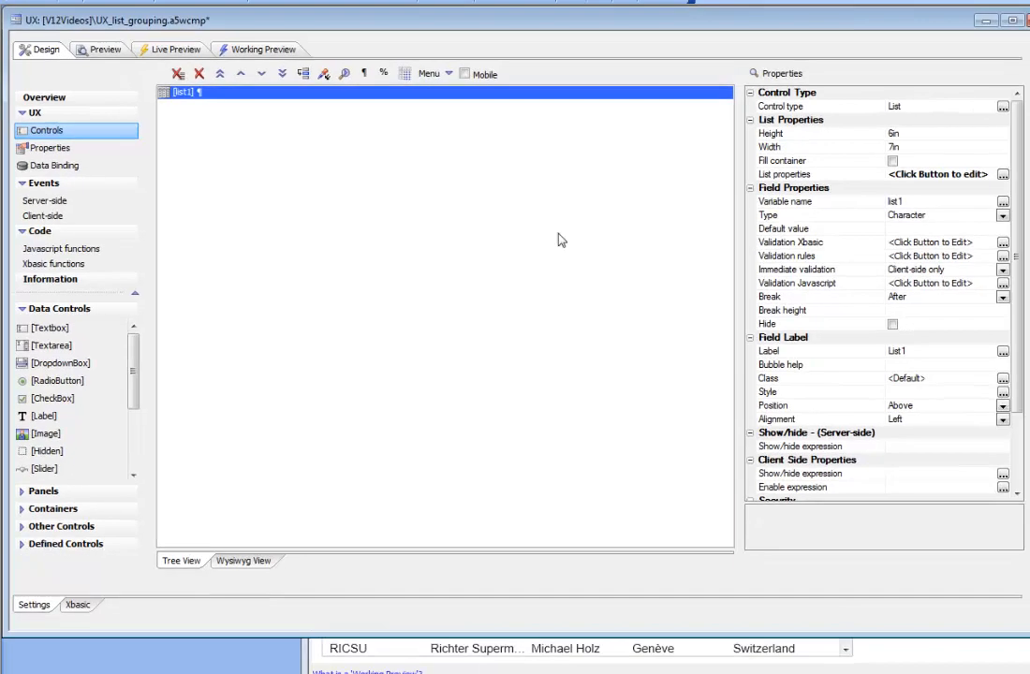
click(803, 176)
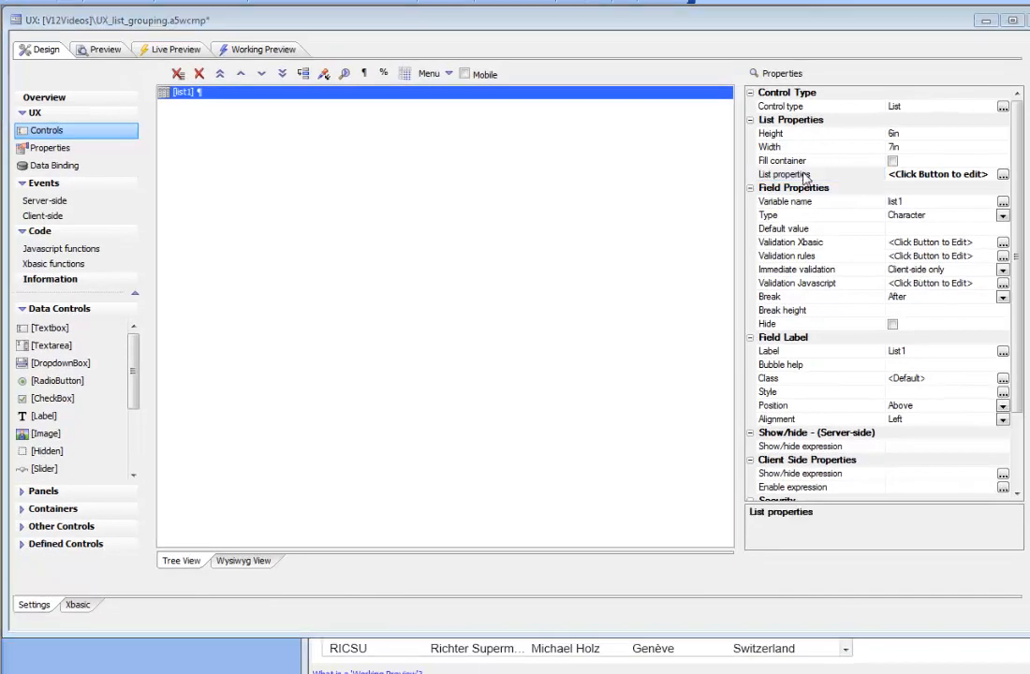
double_click(804, 176)
click(419, 448)
scroll(423, 434, down, 4)
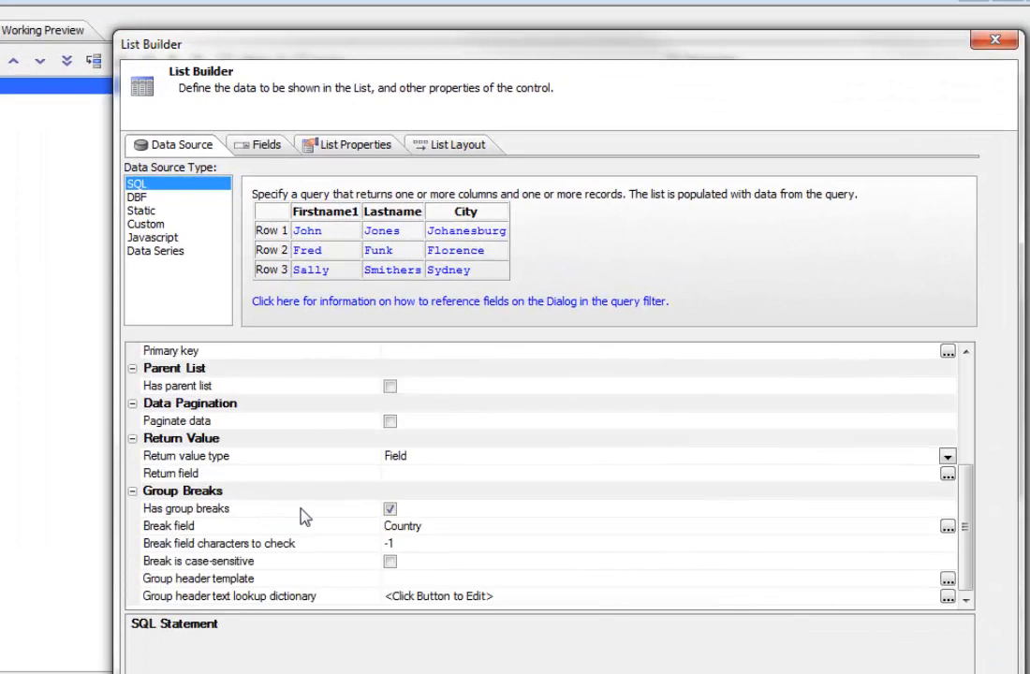
double_click(225, 587)
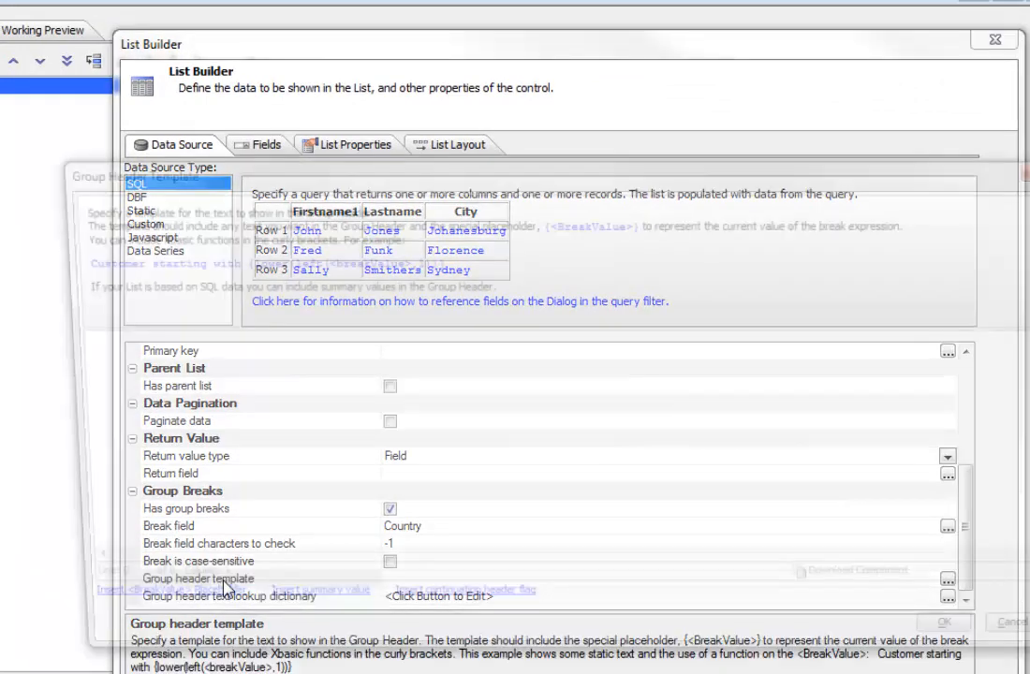
text(Country:)
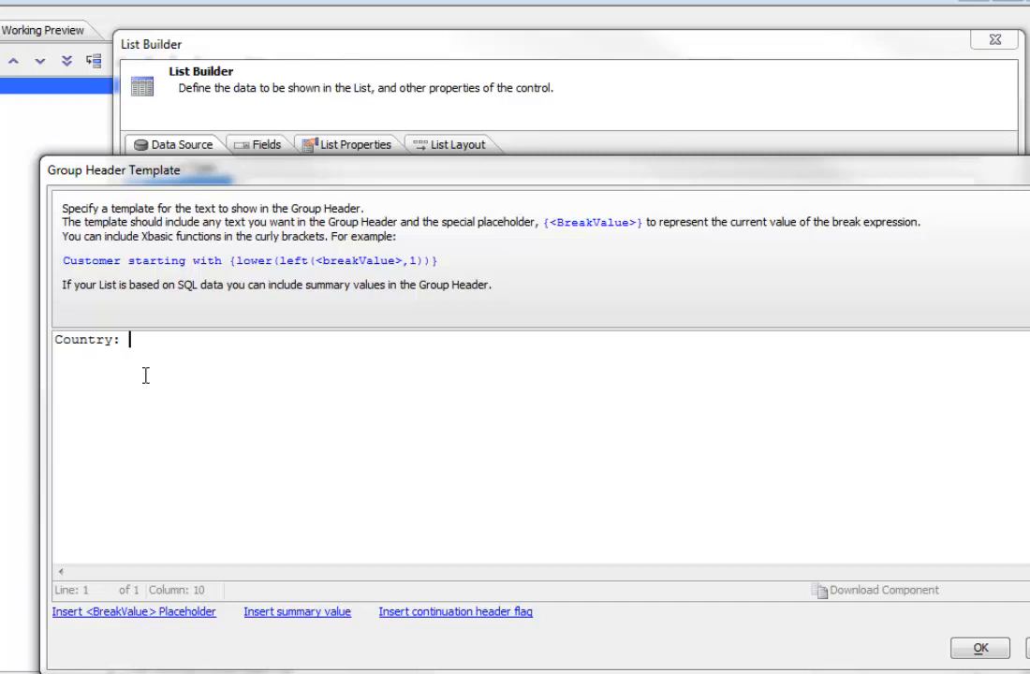
click(174, 612)
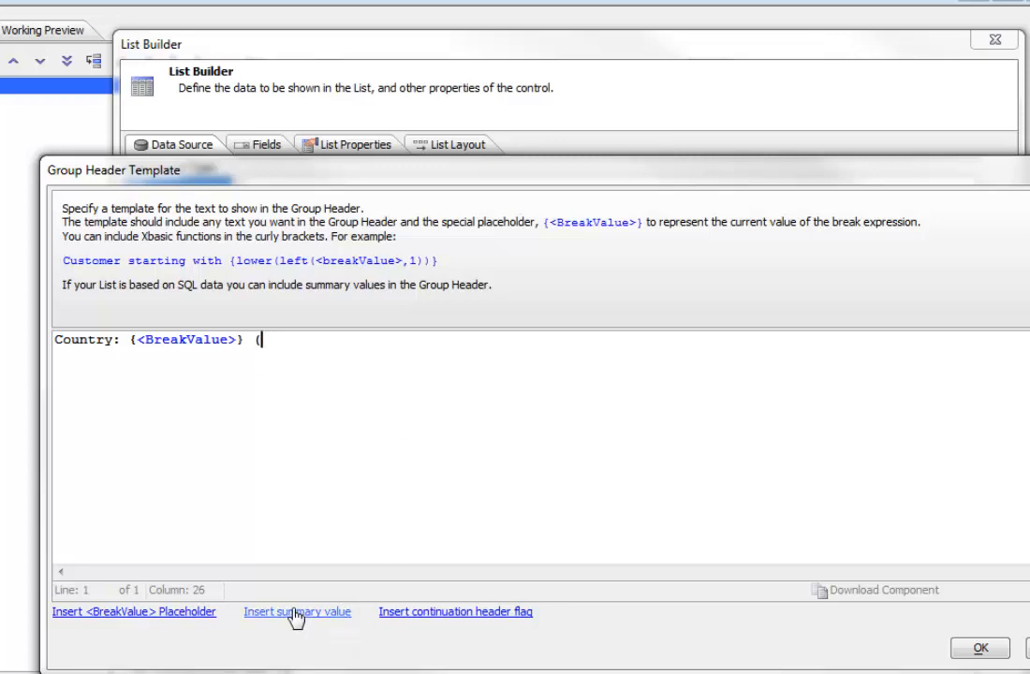
Step: Insert a count summary of the Country field into the group header template
click(296, 613)
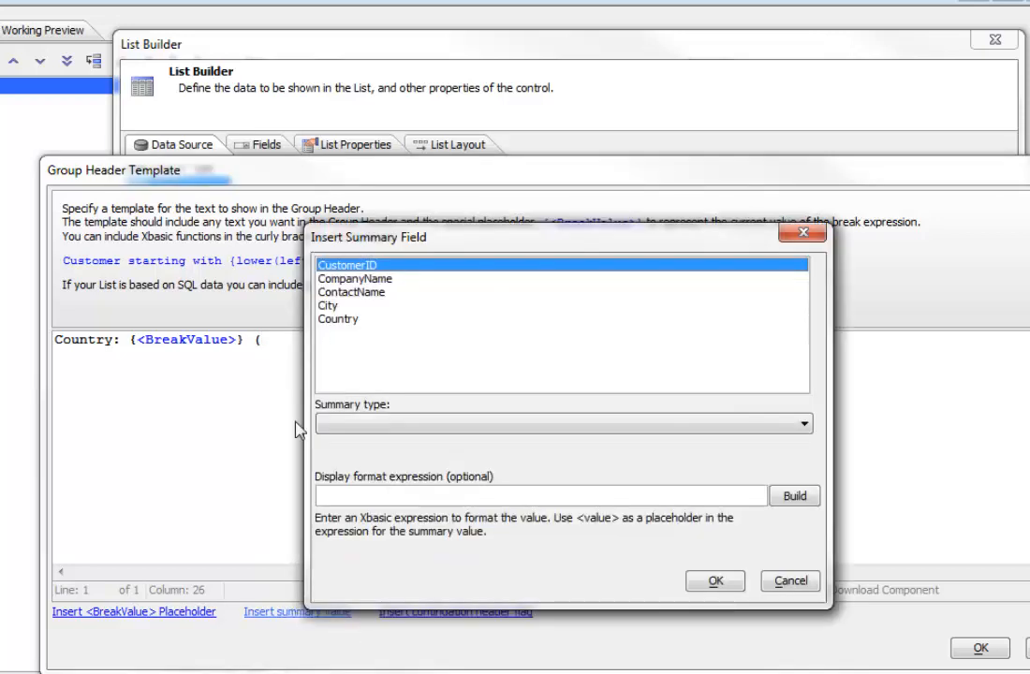
click(349, 320)
click(411, 423)
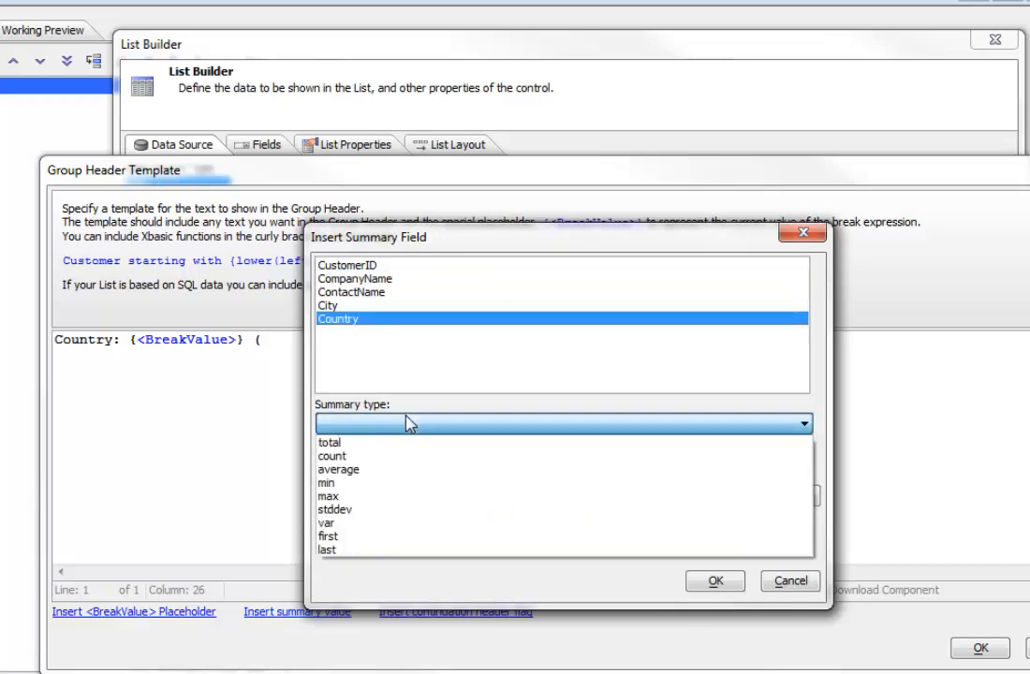
click(363, 457)
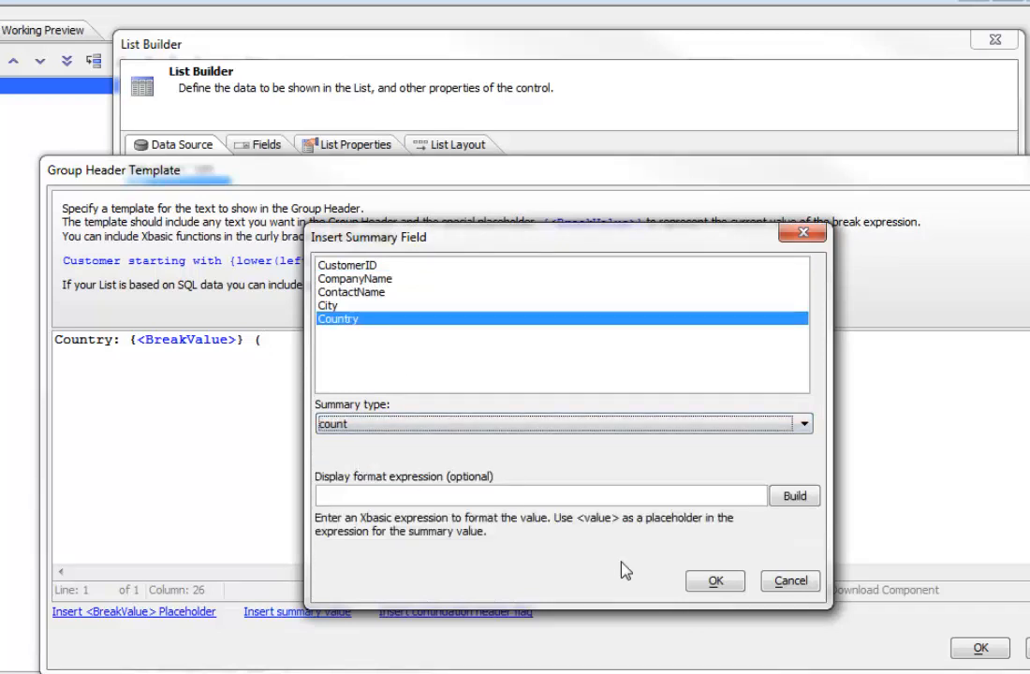
click(712, 582)
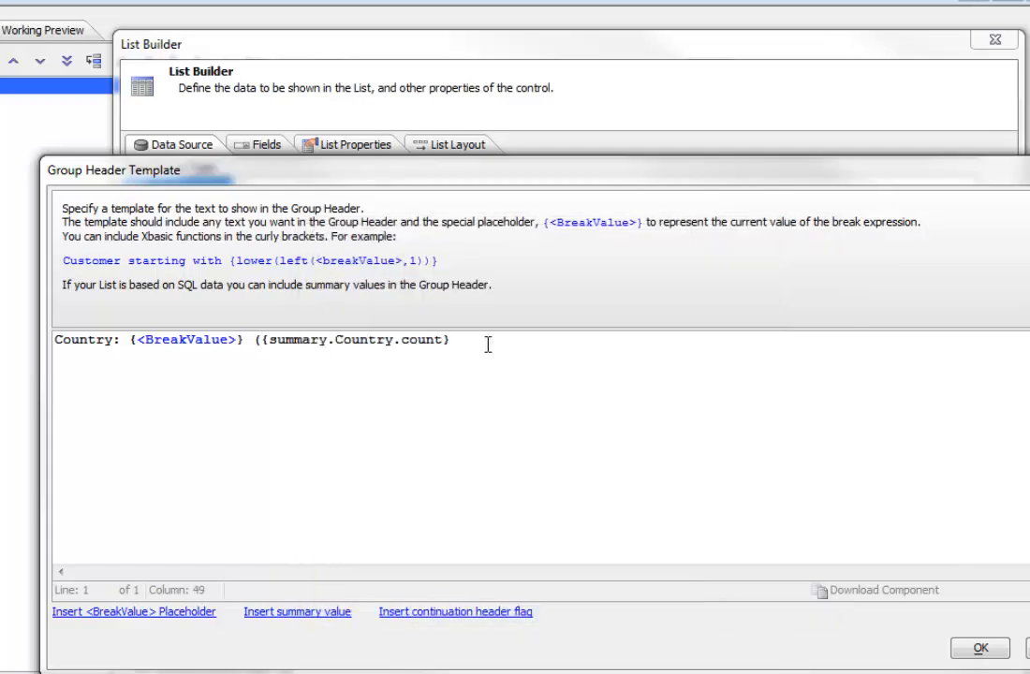
Step: Close the template with ")", apply the list settings, and check the group header text in the working preview
text())
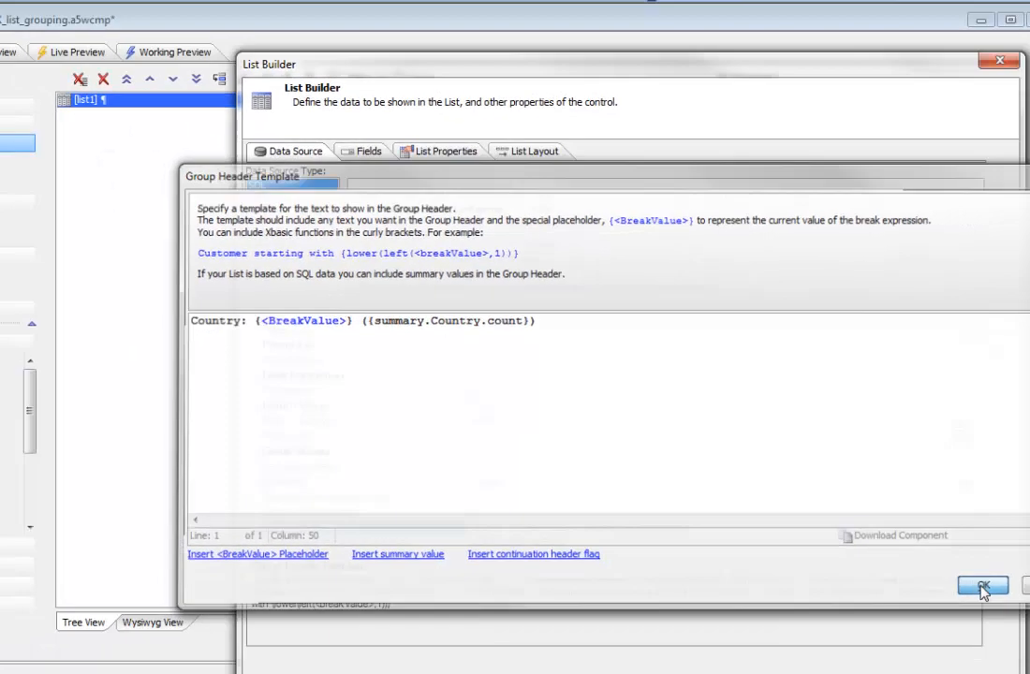
click(982, 587)
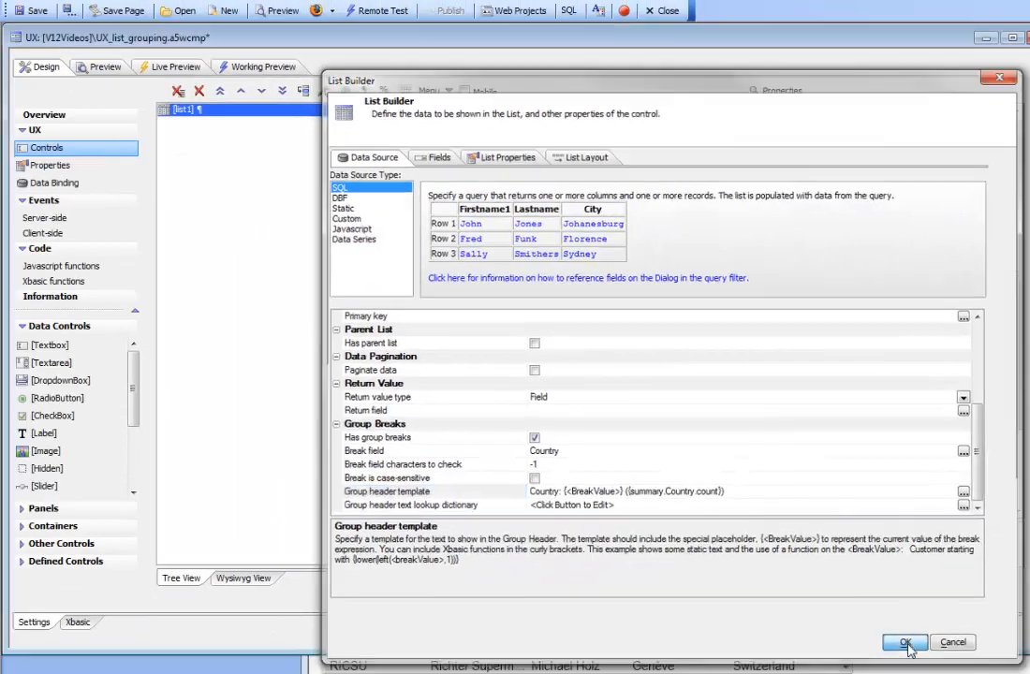
click(906, 643)
click(262, 67)
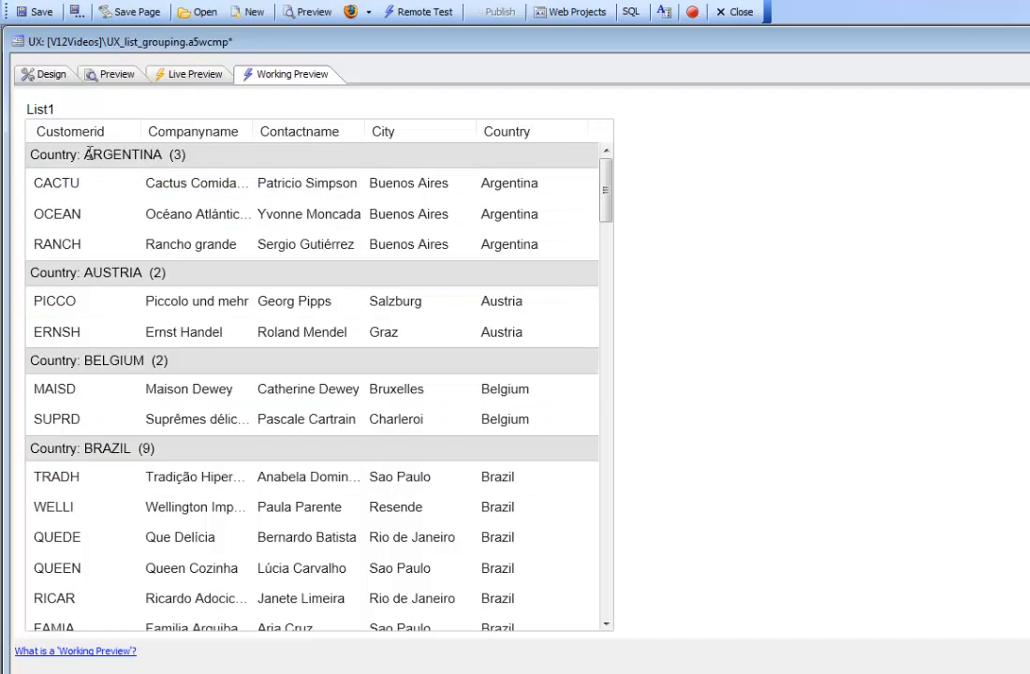
drag(84, 154, 164, 157)
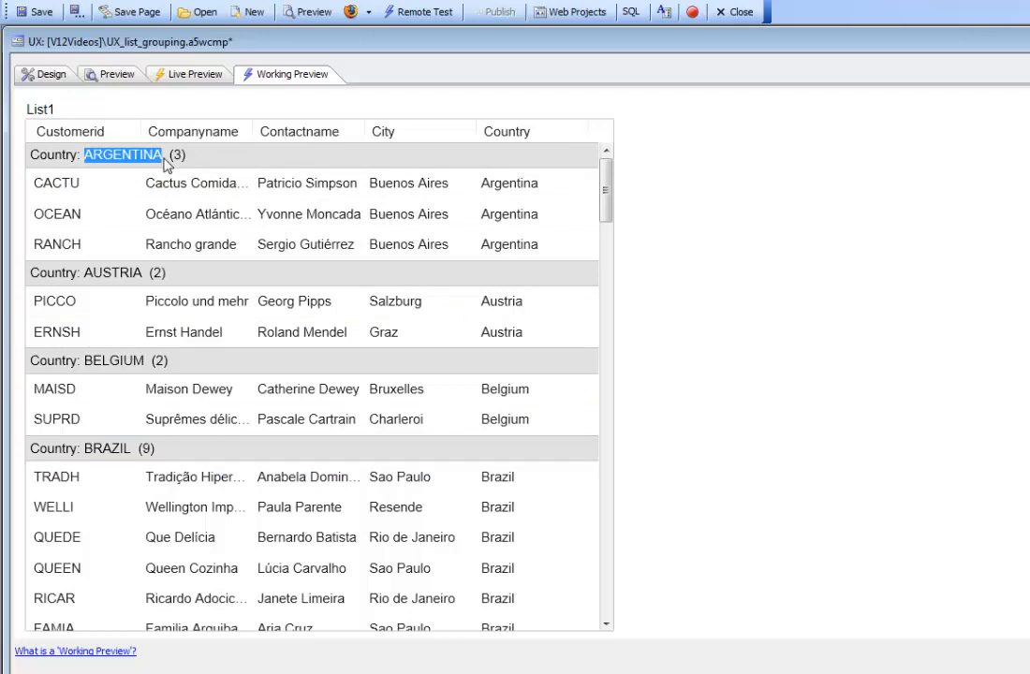
Step: Wrap the break value in list1's group header template with the lower function, as {lower(<BreakValue>)}
click(45, 73)
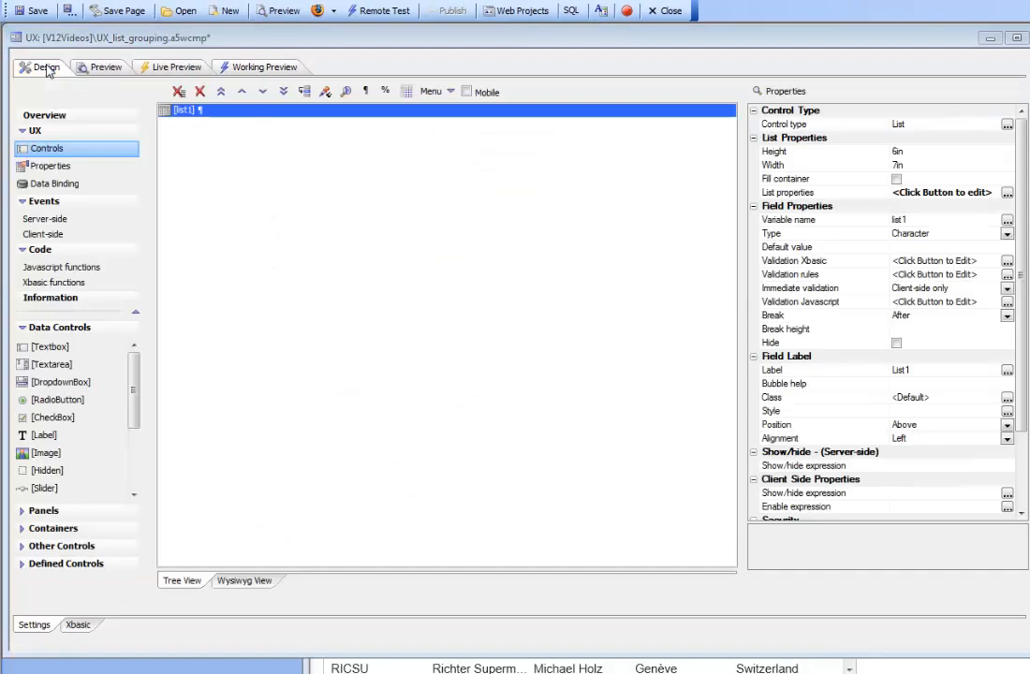
double_click(810, 193)
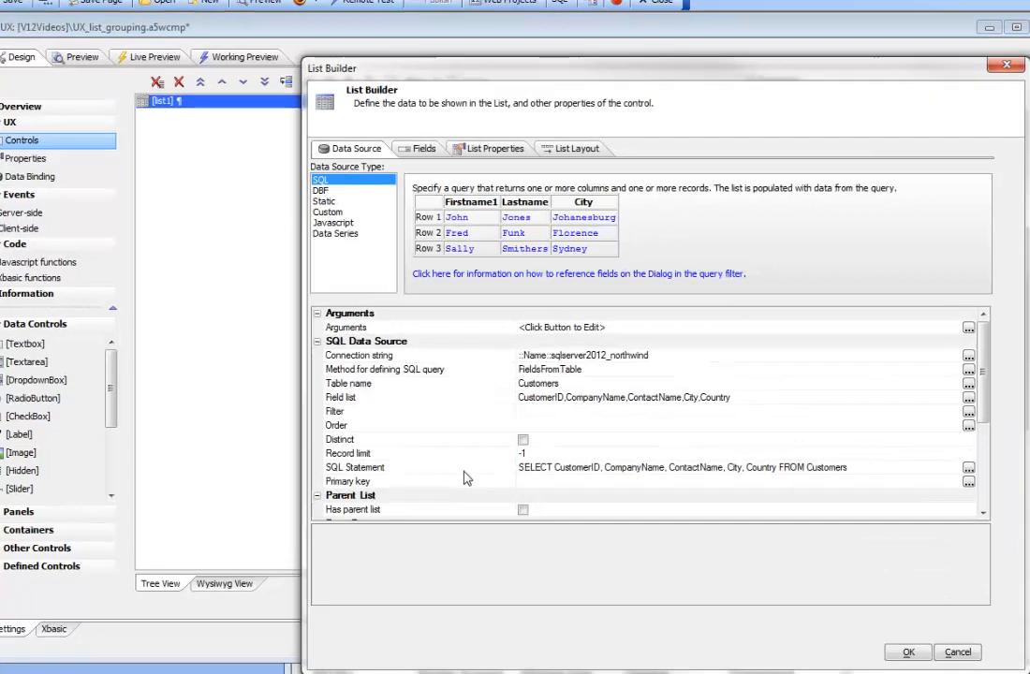
click(440, 453)
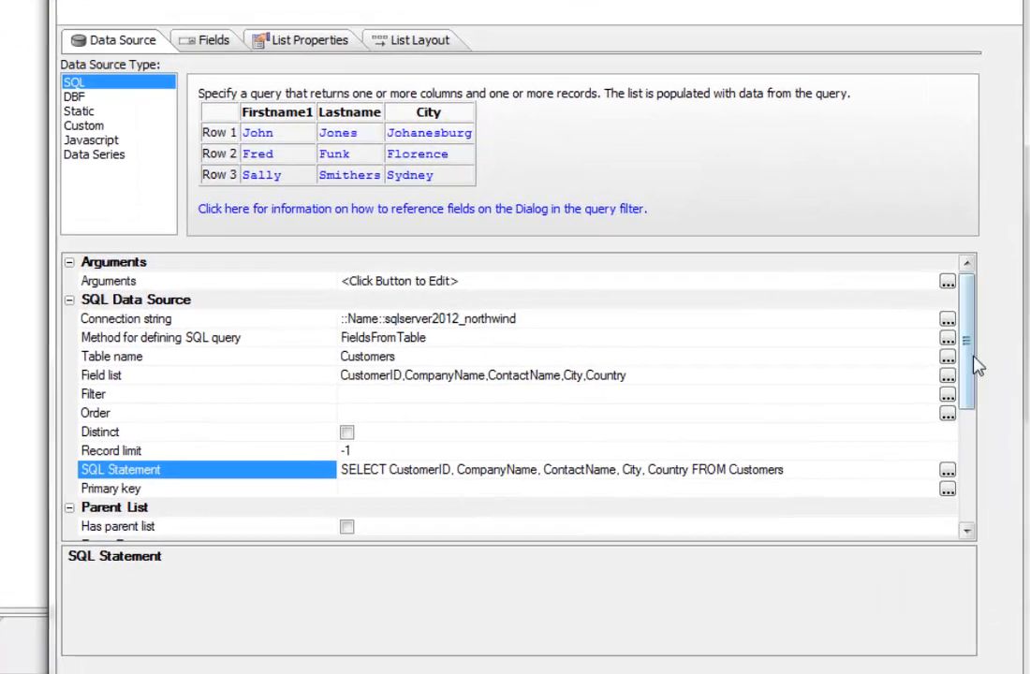
drag(977, 365, 966, 483)
click(312, 514)
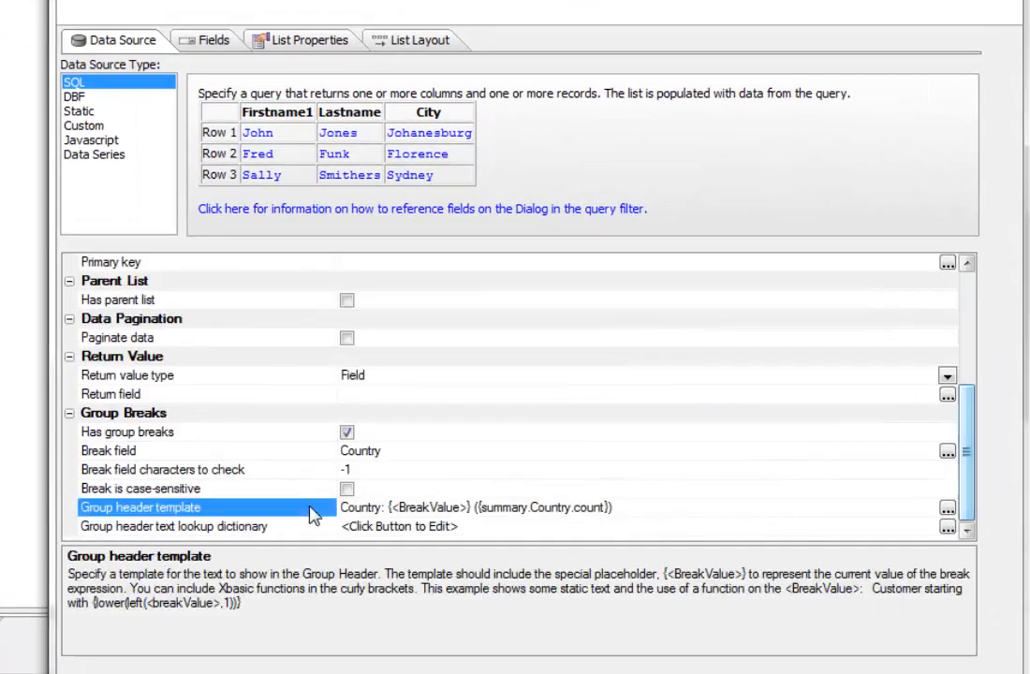
double_click(312, 514)
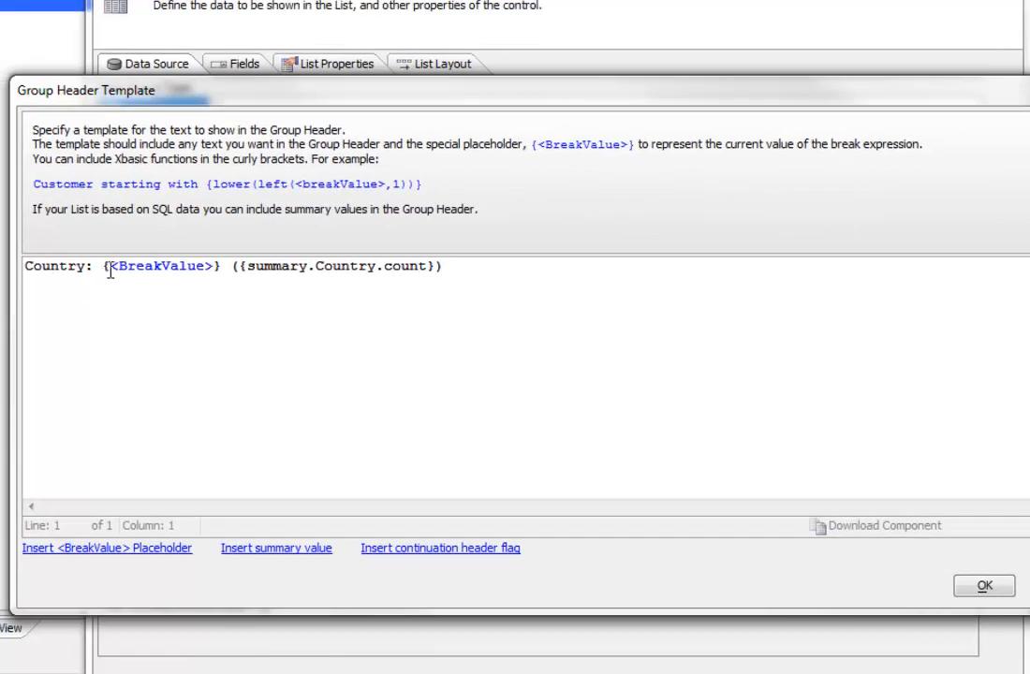
click(111, 269)
text(lower)
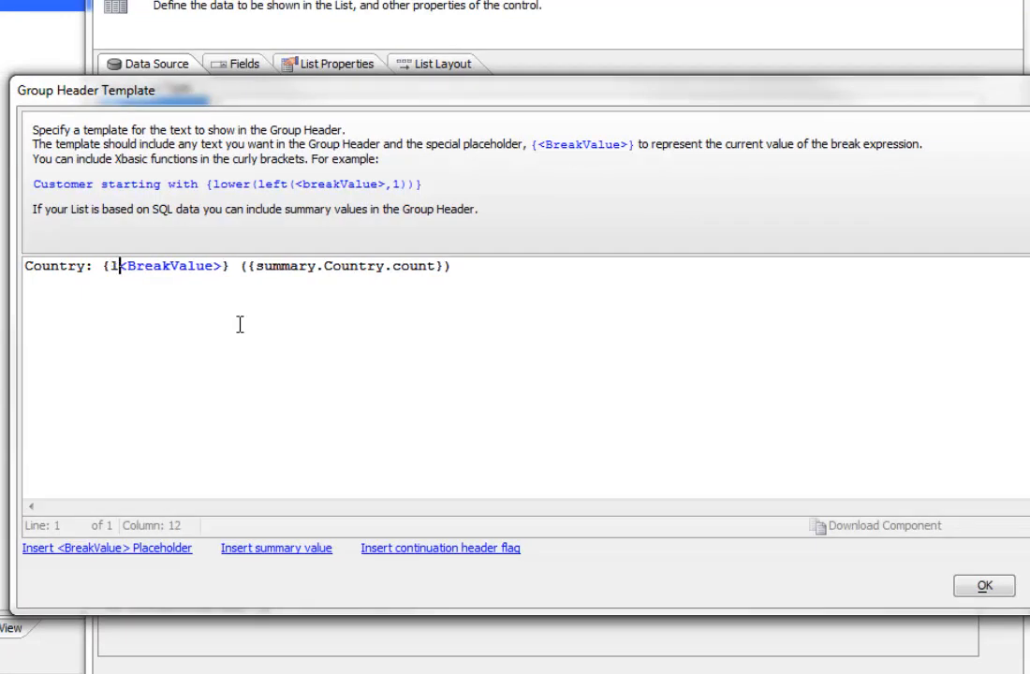
text(()
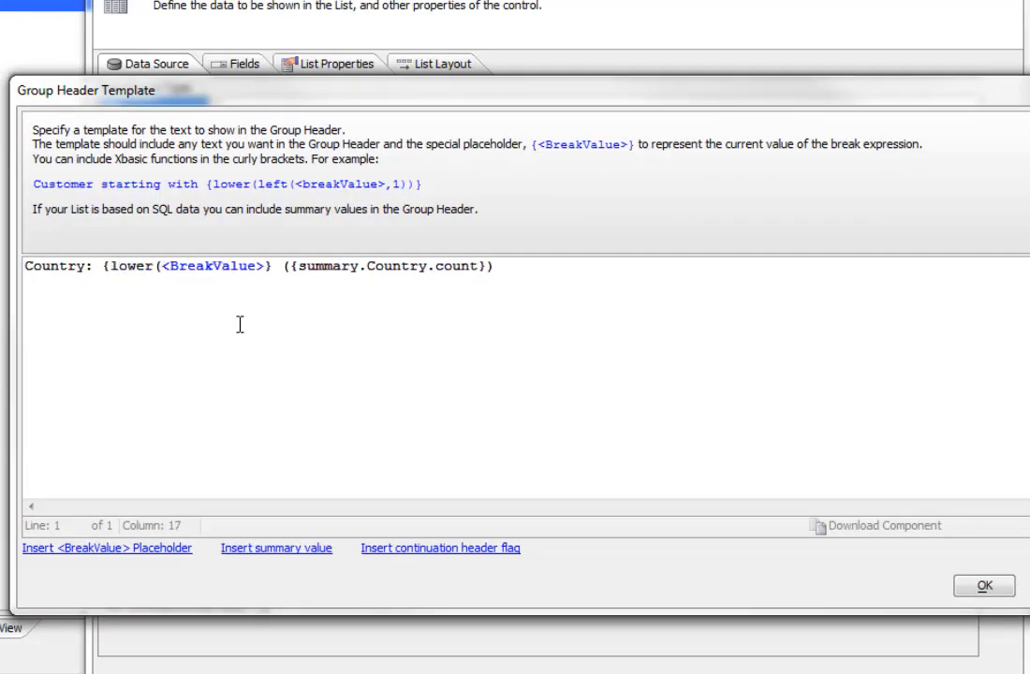
key(Right)
key(Right)
key(Right)
key(Right)
key(Right)
key(Right)
key(Right)
key(Right)
key(Right)
key(Right)
key(Right)
text())
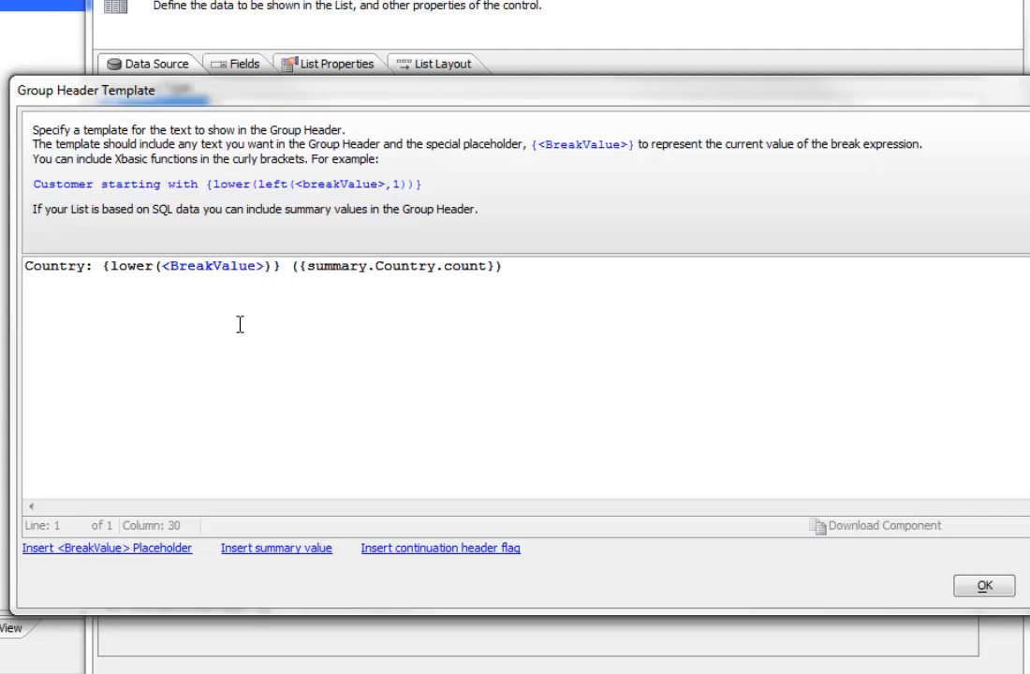
Step: Wrap the lower expression in the group header template with f_upper, as {f_upper(lower(<BreakValue>))}, and apply the template and list settings
key(Left)
key(Left)
key(Left)
key(Left)
key(Left)
key(Left)
key(Left)
key(Left)
key(Left)
key(Left)
key(Left)
key(Left)
key(Left)
key(Left)
key(Left)
key(Left)
key(Left)
key(Left)
key(Left)
text(f_)
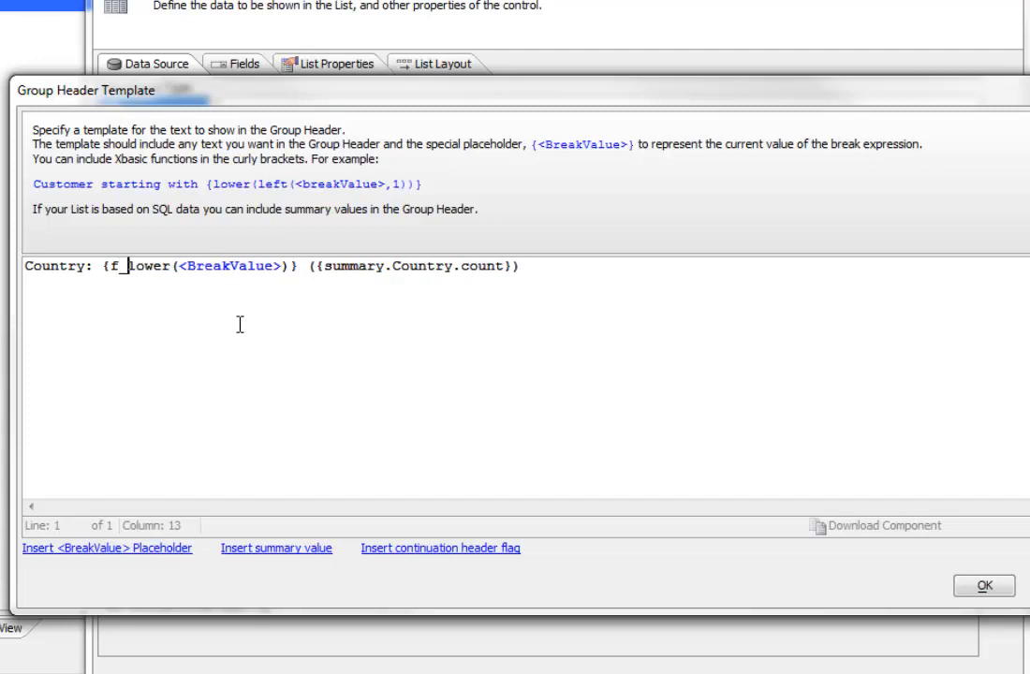
text(y)
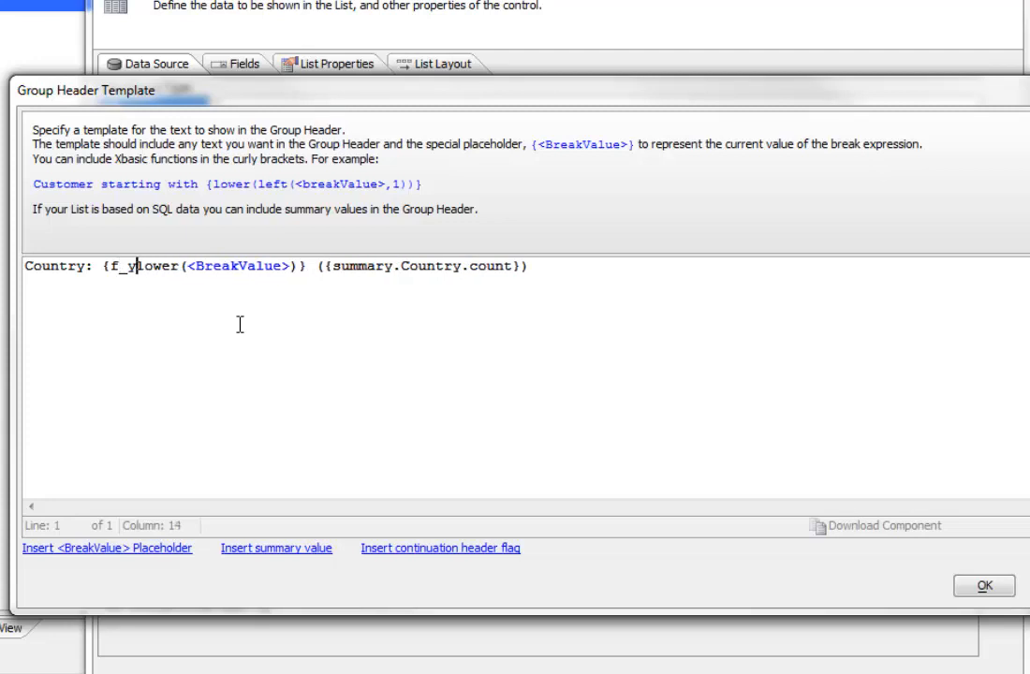
key(BackSpace)
text(upper()
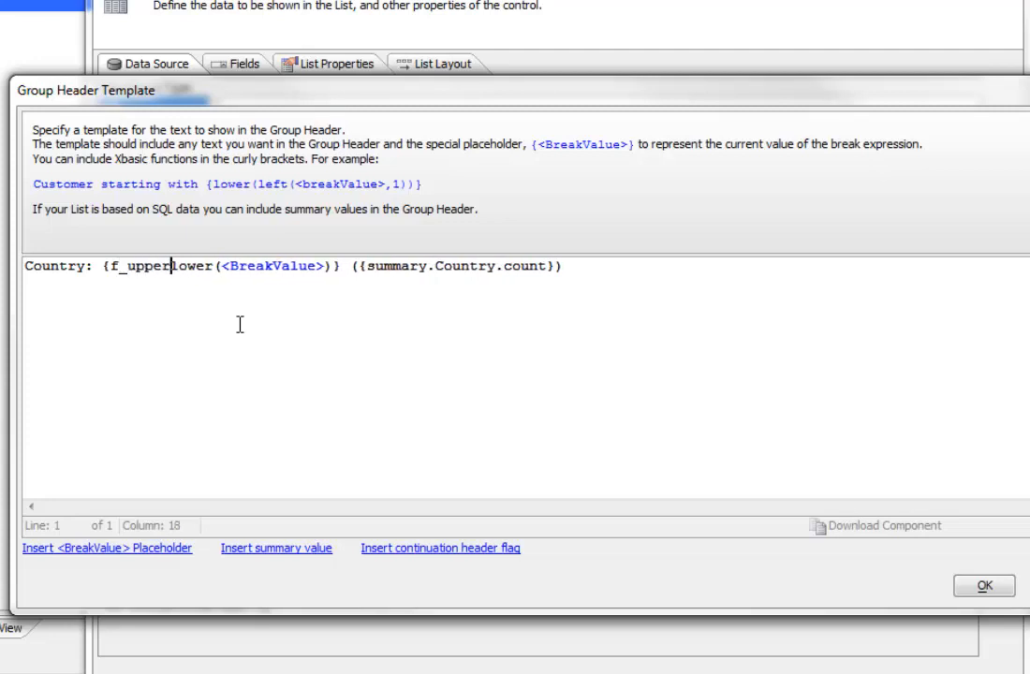
key(Right)
key(Right)
key(Right)
key(Right)
key(Right)
key(Right)
key(Right)
key(Right)
key(Right)
key(Right)
key(Right)
key(Right)
key(Right)
key(Right)
key(Right)
key(Right)
key(Right)
key(Right)
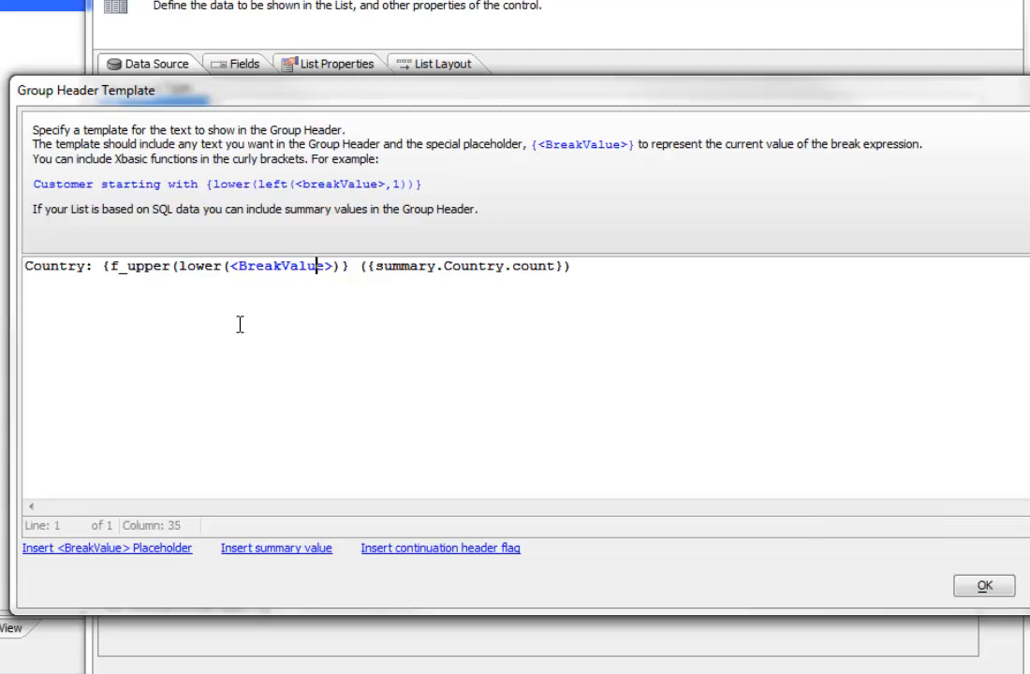
text())
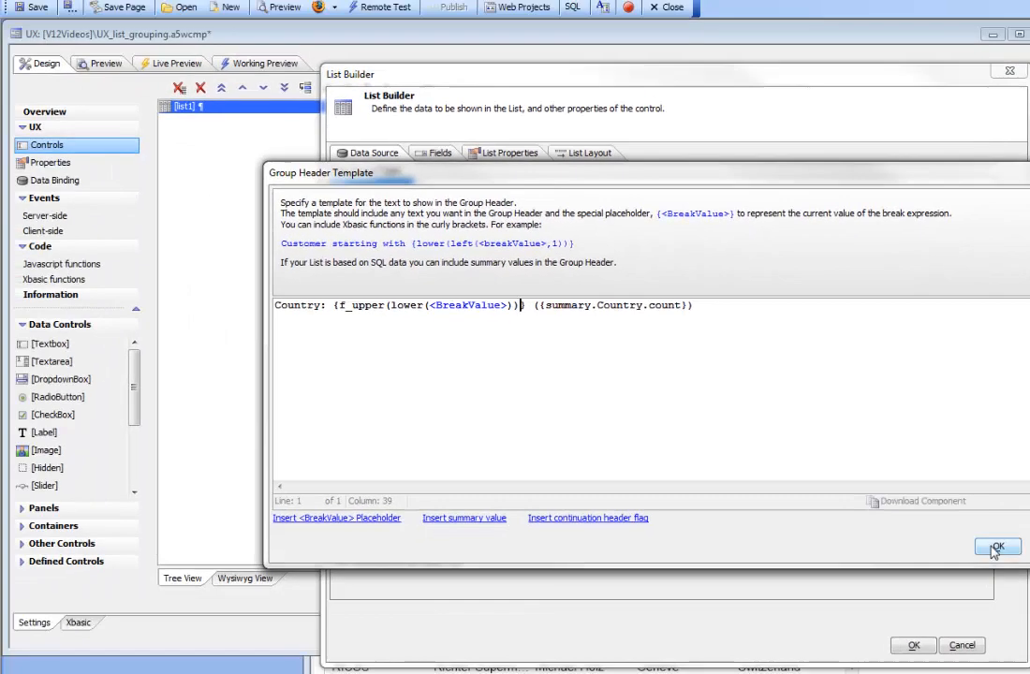
click(997, 552)
click(913, 648)
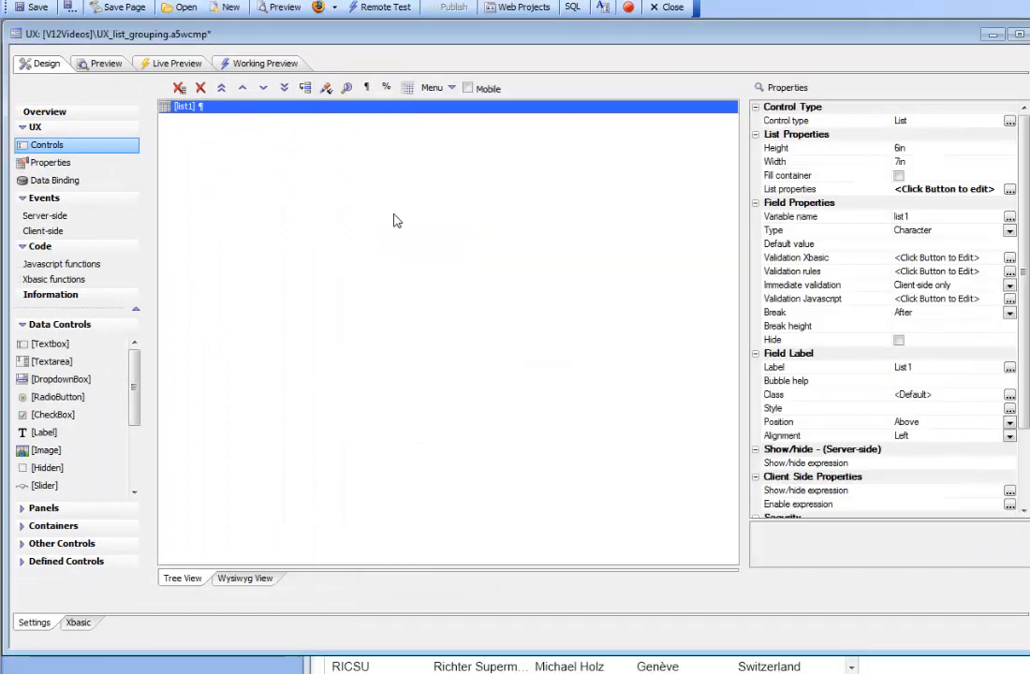
Step: Check the group header text in the working preview and sort the list by the City column
click(251, 63)
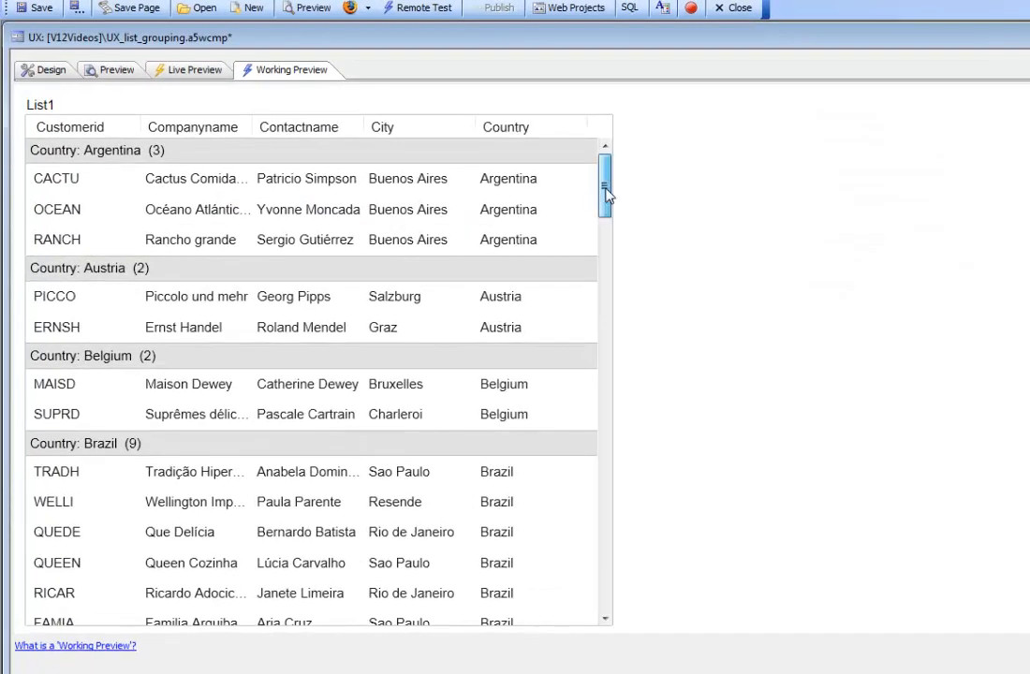
drag(605, 194, 605, 169)
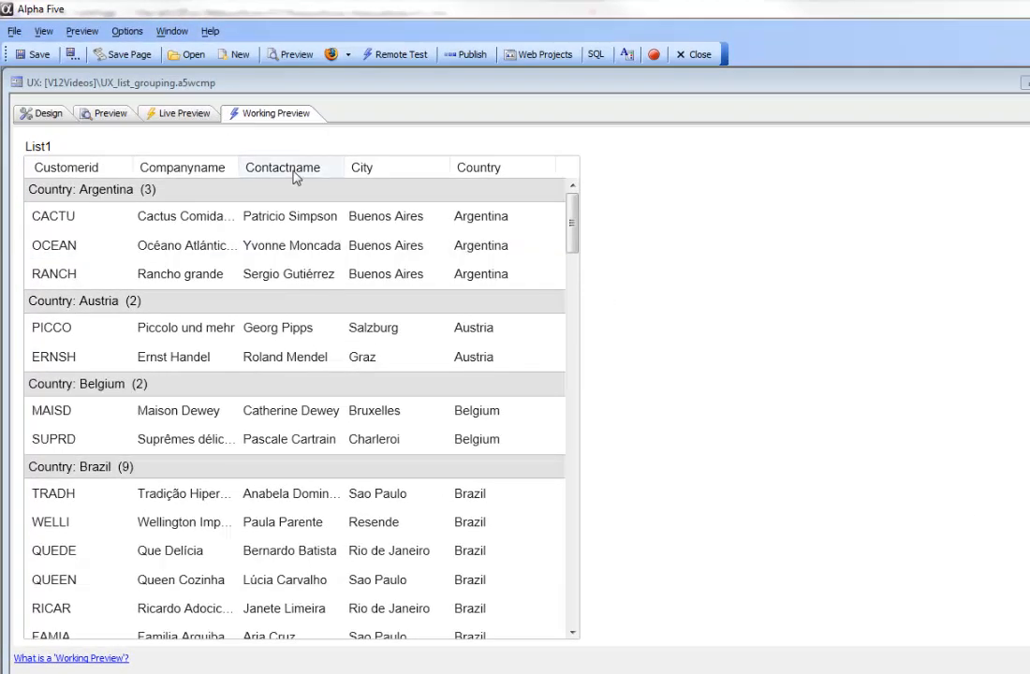
click(368, 171)
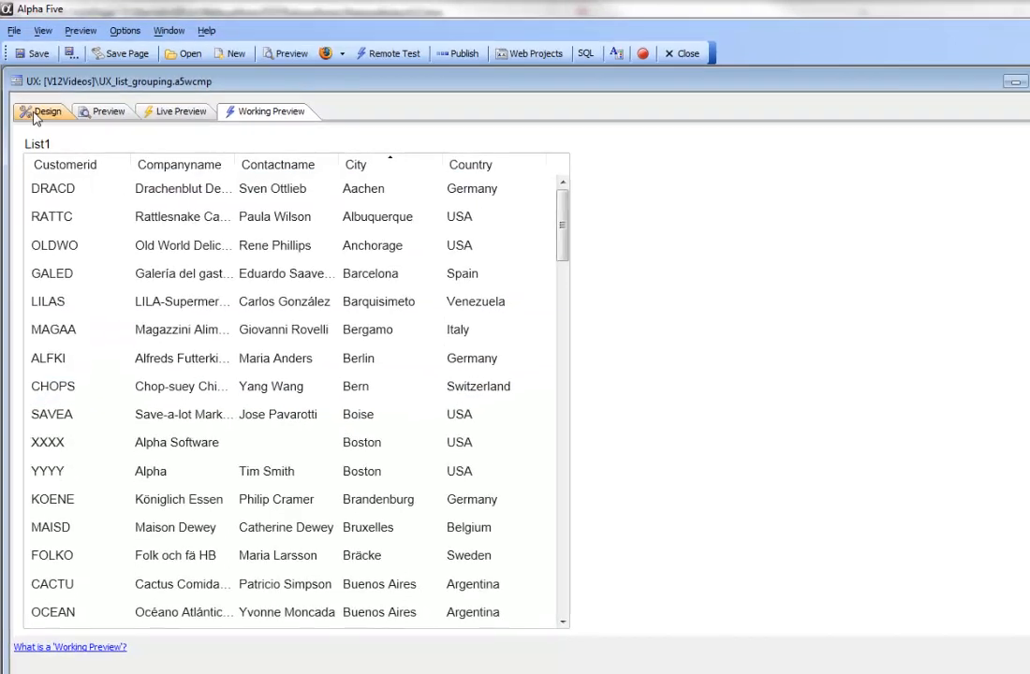
Step: Reopen list1's settings in the design and set the CustomerID column's Sort where property to ServerSide
click(37, 113)
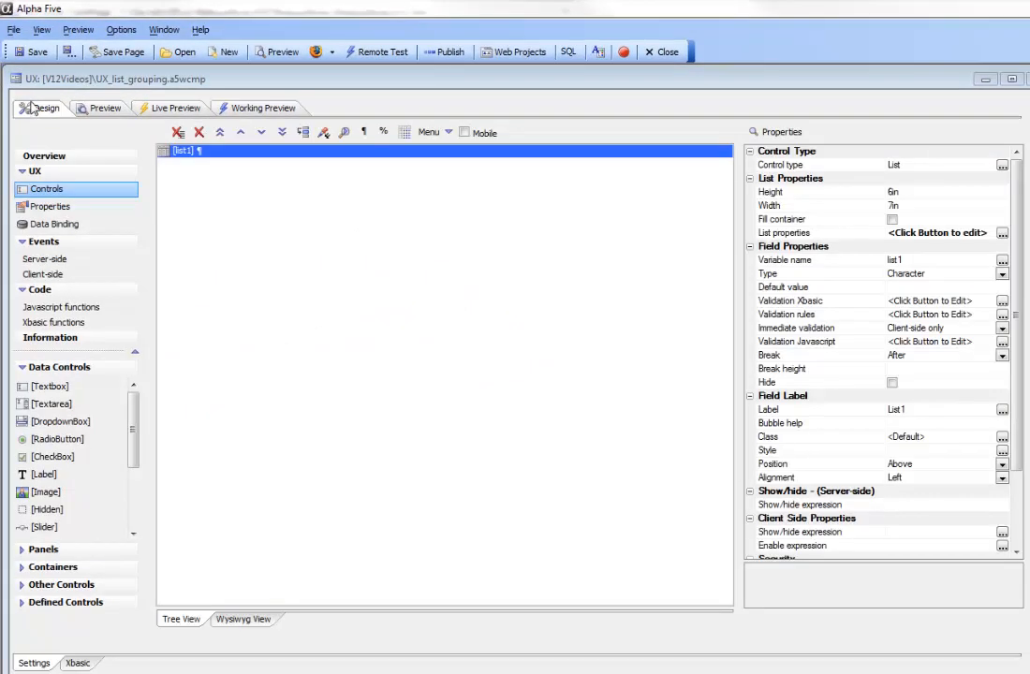
double_click(786, 233)
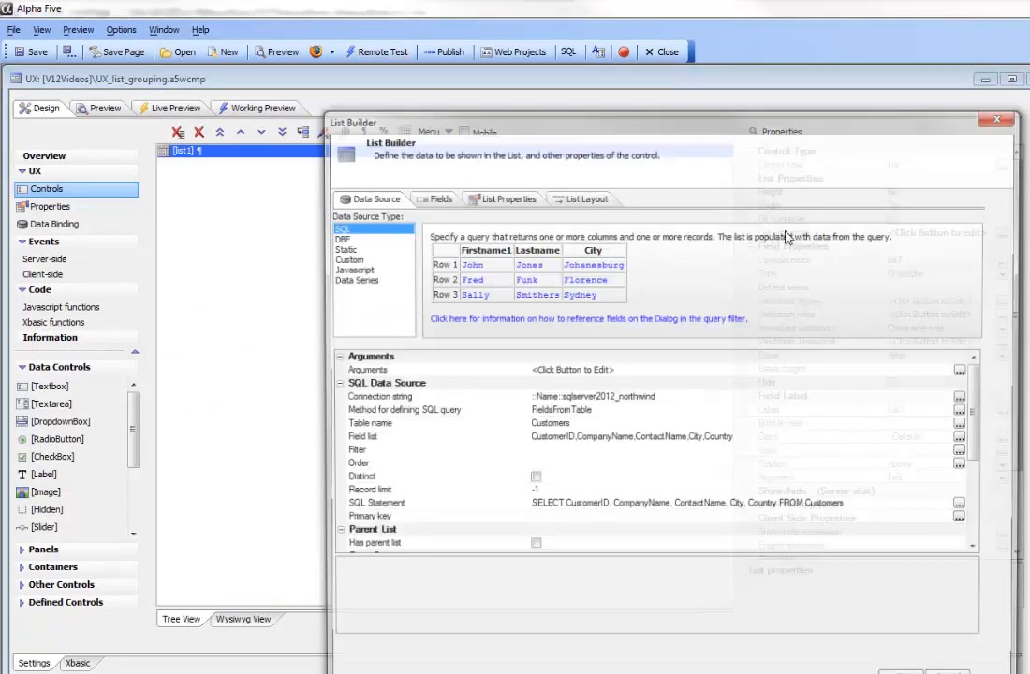
drag(562, 119, 366, 99)
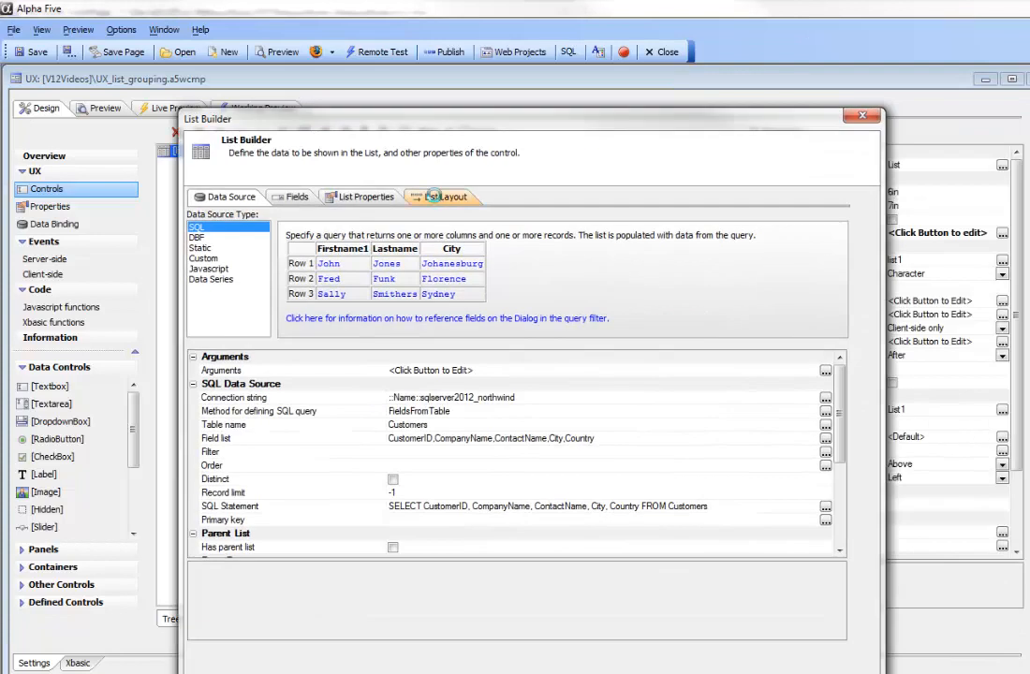
click(376, 168)
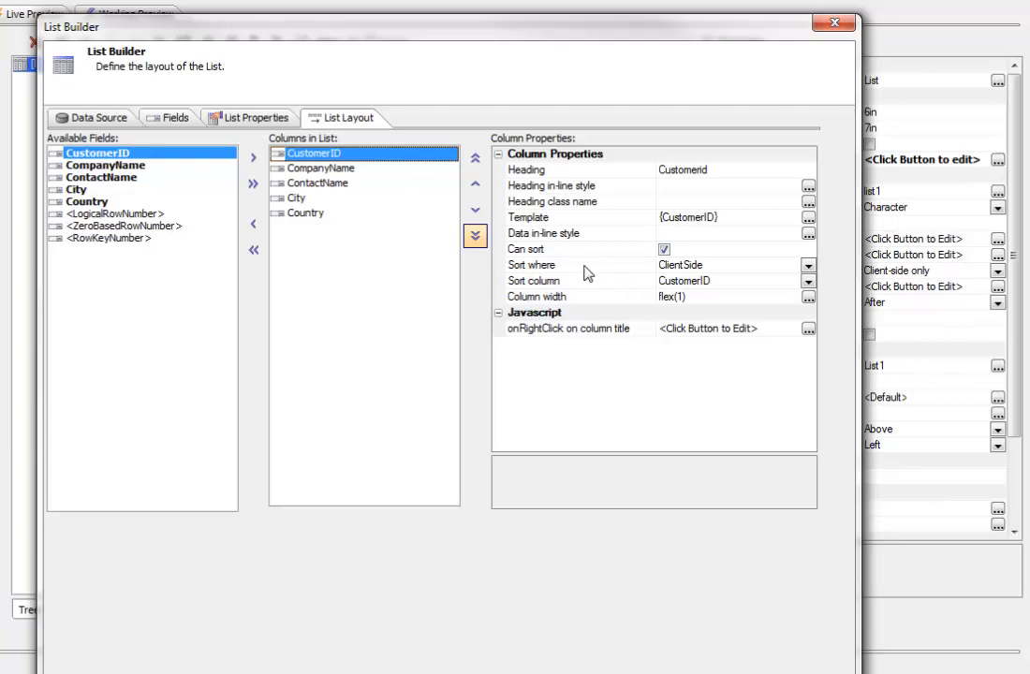
click(807, 266)
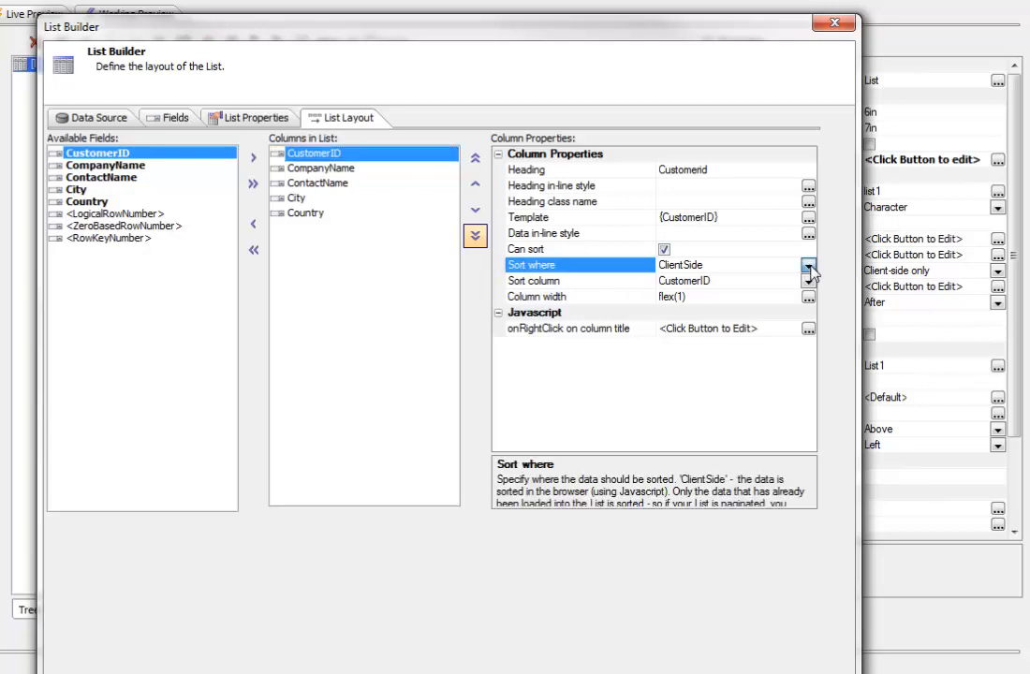
click(679, 294)
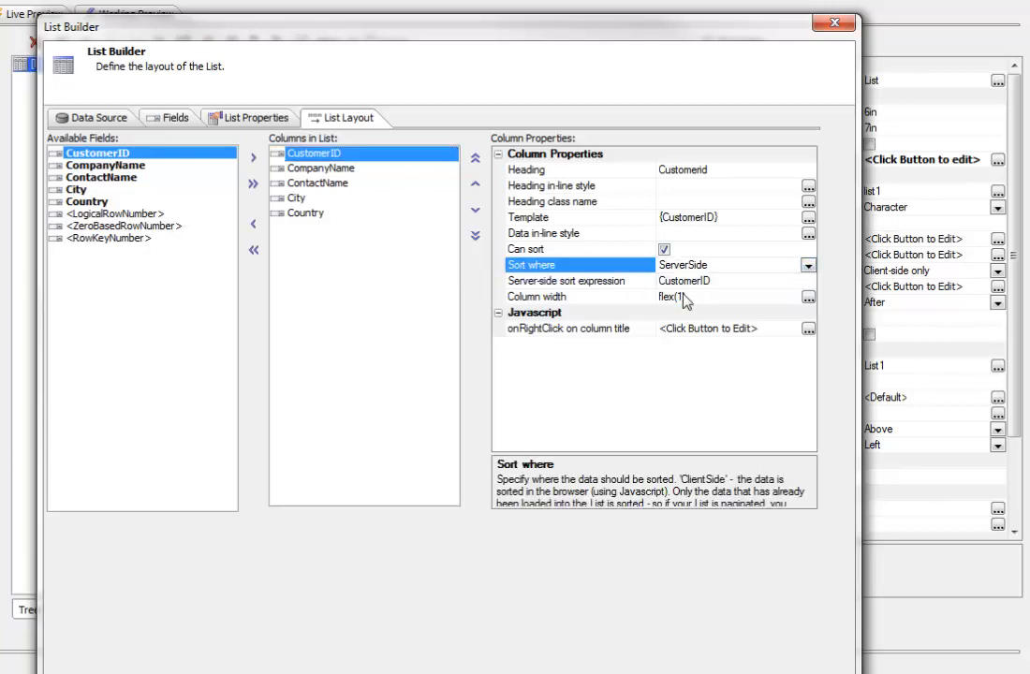
Step: Set Sort where to ServerSide for the CompanyName and ContactName columns in the list layout
click(319, 169)
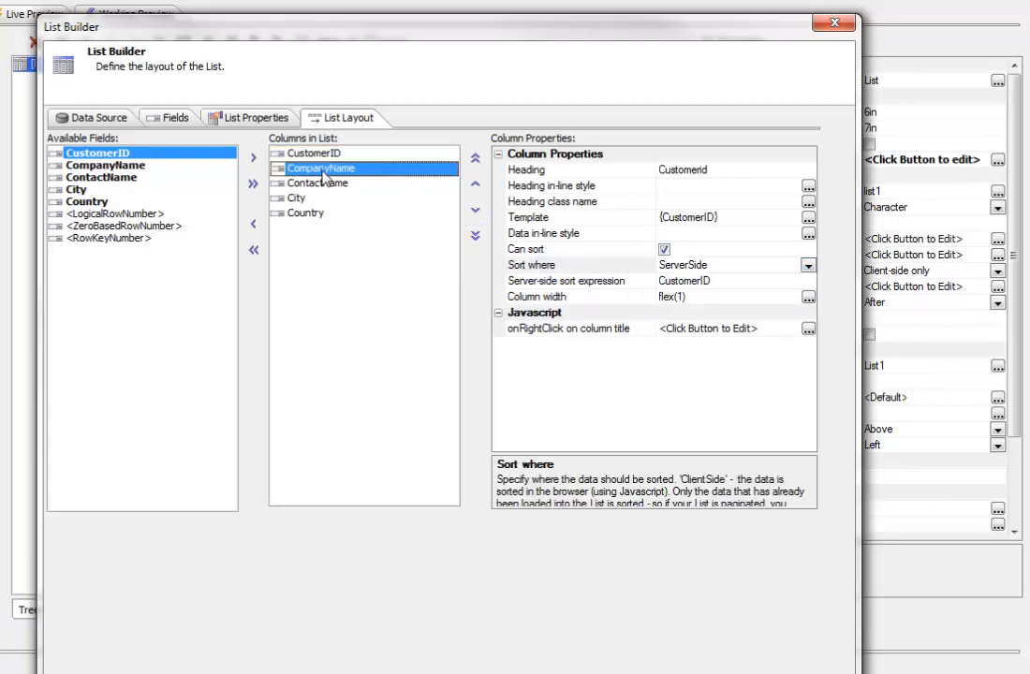
click(807, 266)
click(688, 295)
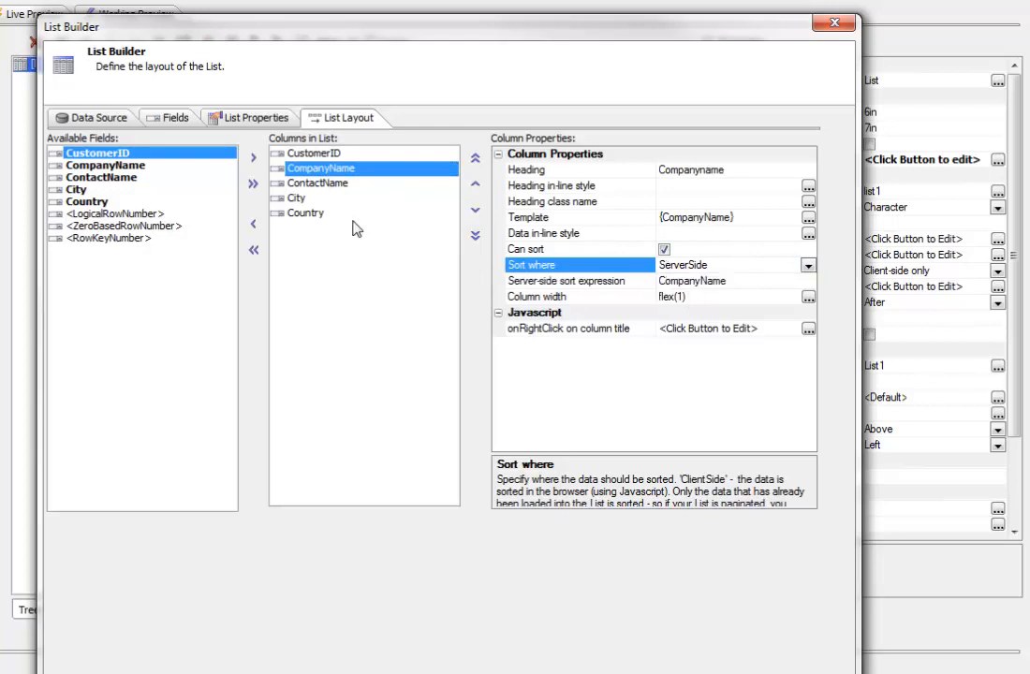
click(319, 184)
click(808, 266)
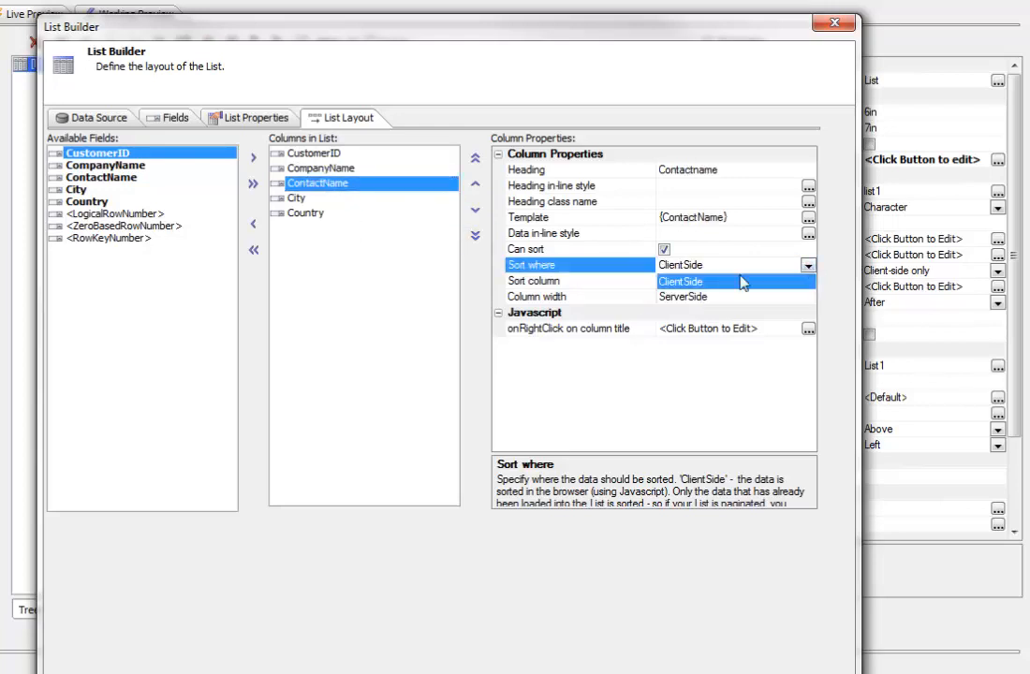
click(675, 296)
Step: Set Sort where to ServerSide for the City and Country columns in the list layout
click(296, 199)
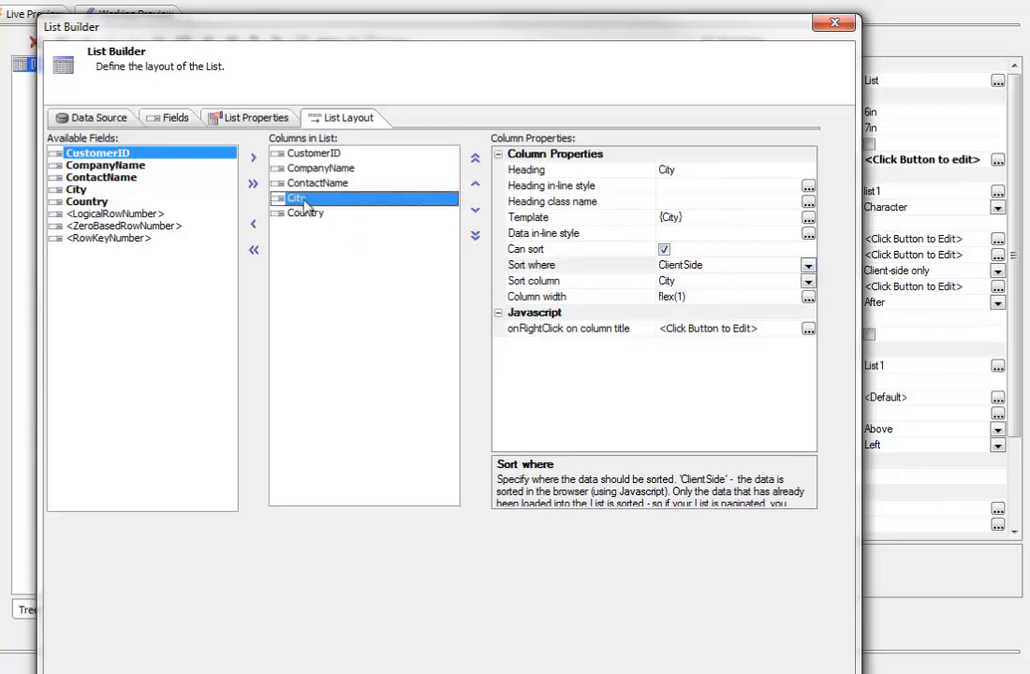
click(807, 266)
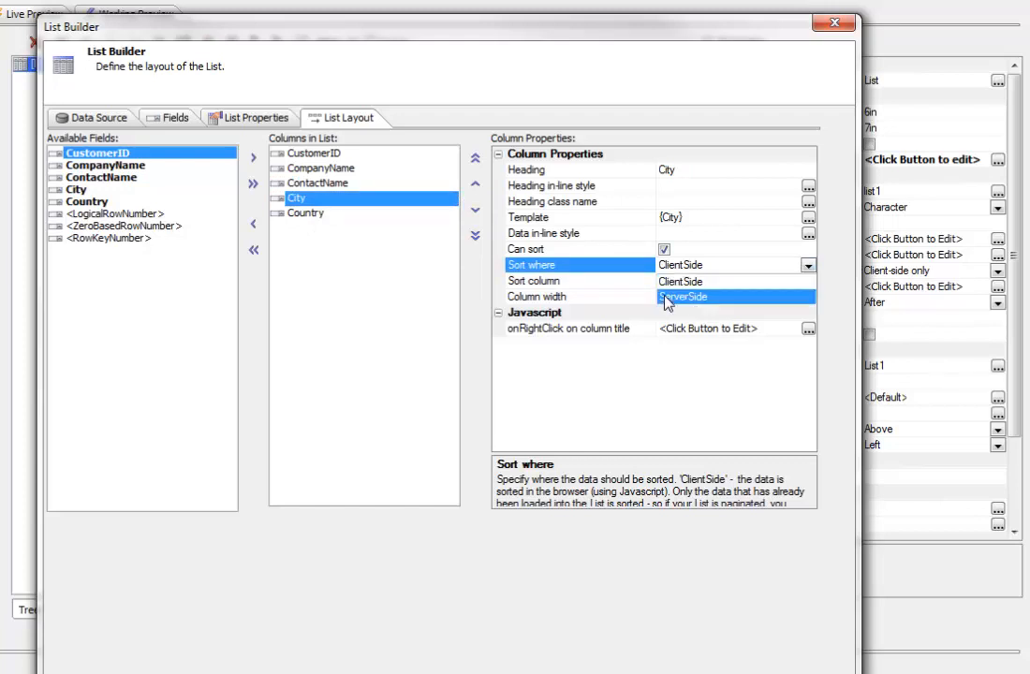
click(674, 296)
click(305, 214)
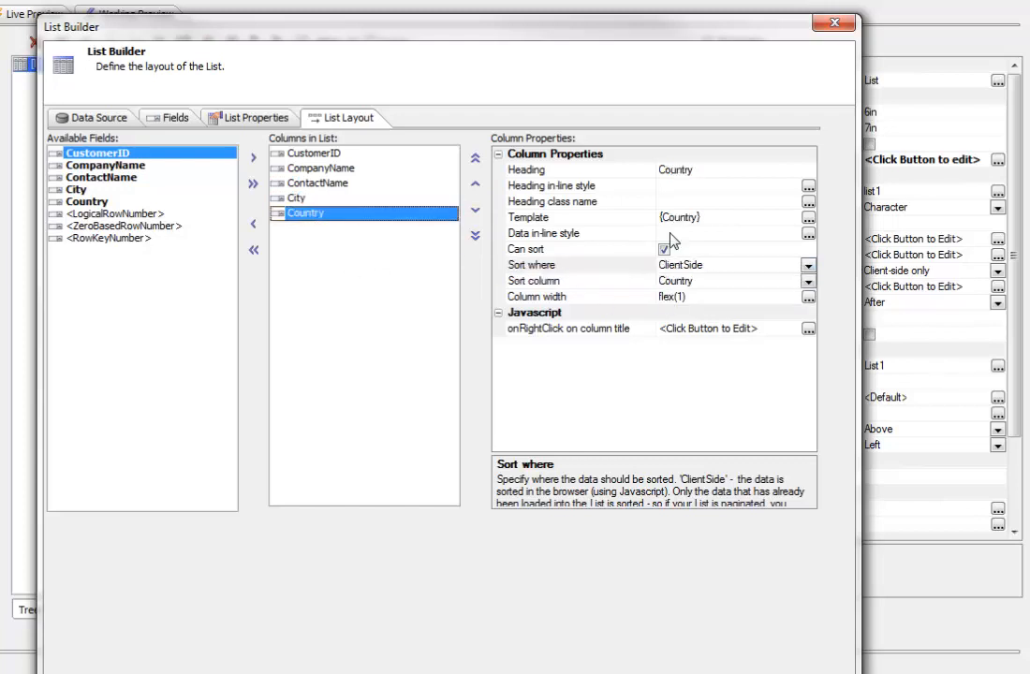
click(807, 266)
click(695, 295)
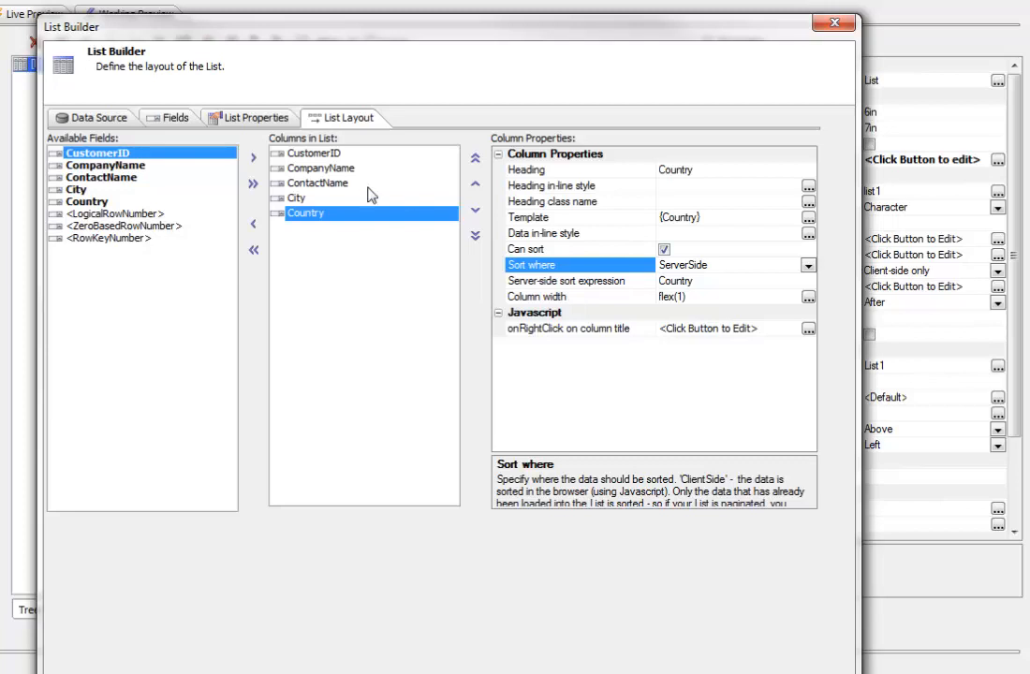
Step: Review the CompanyName column's server-side sort expression and apply the list settings
click(323, 169)
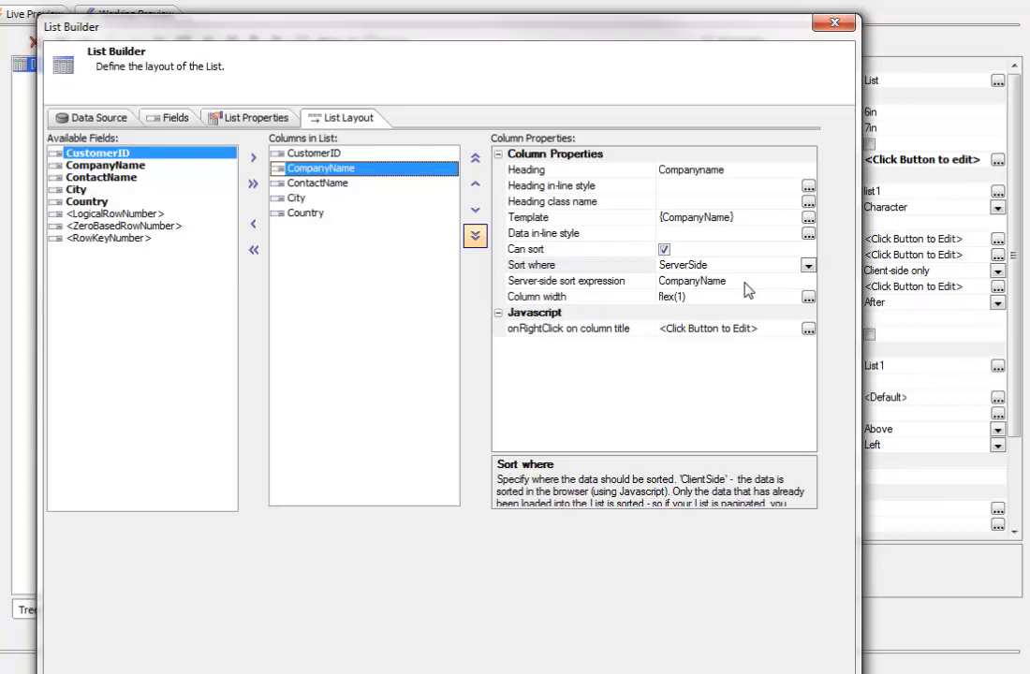
click(609, 284)
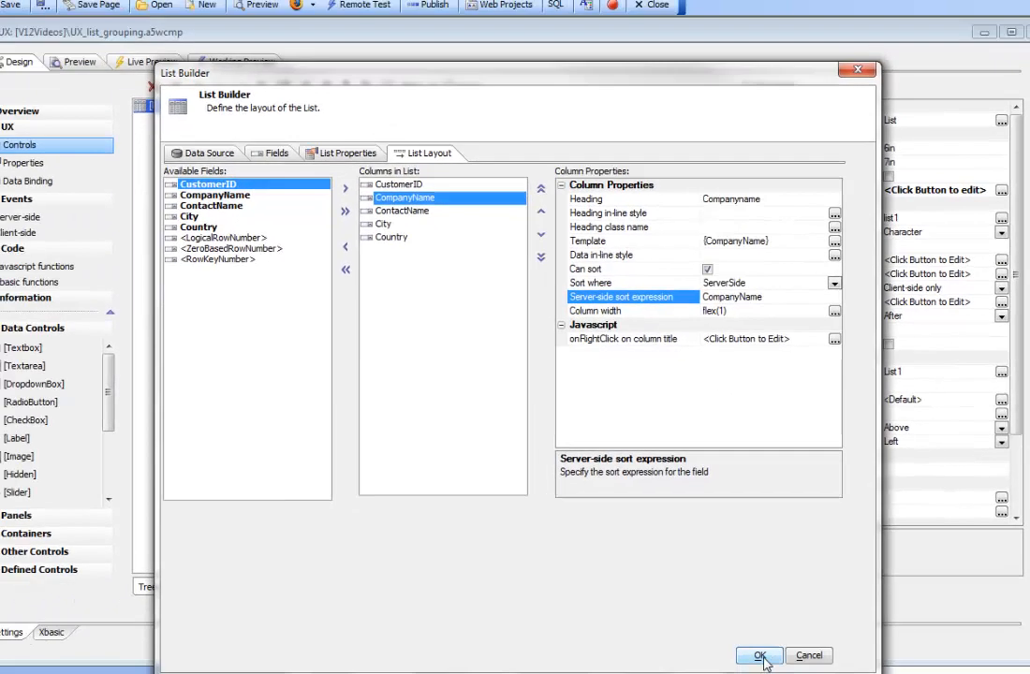
click(933, 649)
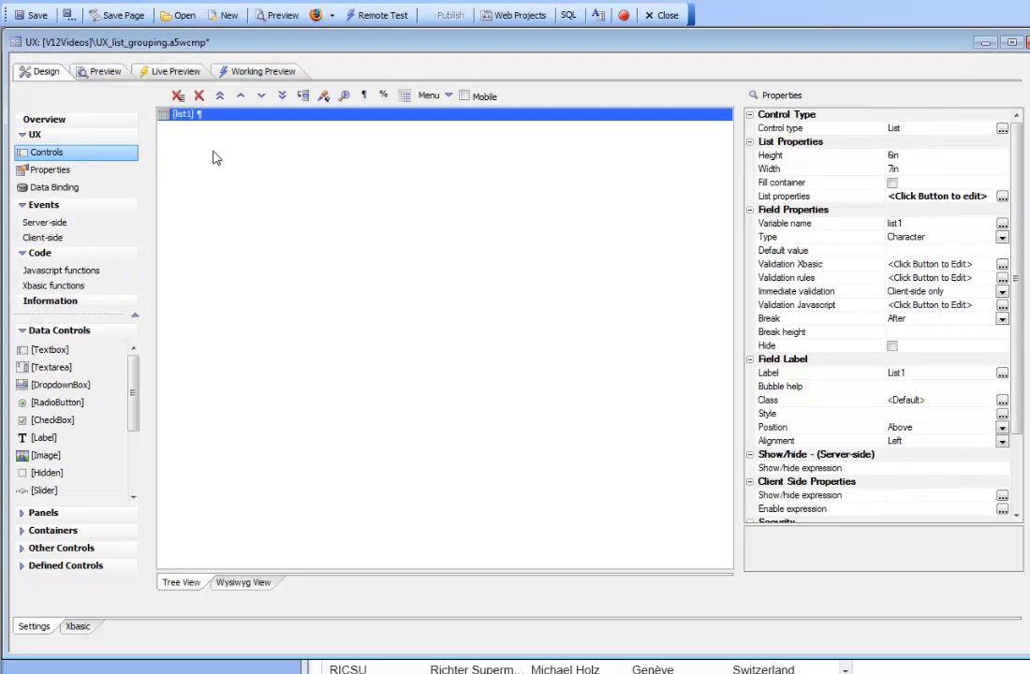
Step: Test sorting within the country groups in the working preview, using the Contactname, Companyname and Customerid columns
click(267, 72)
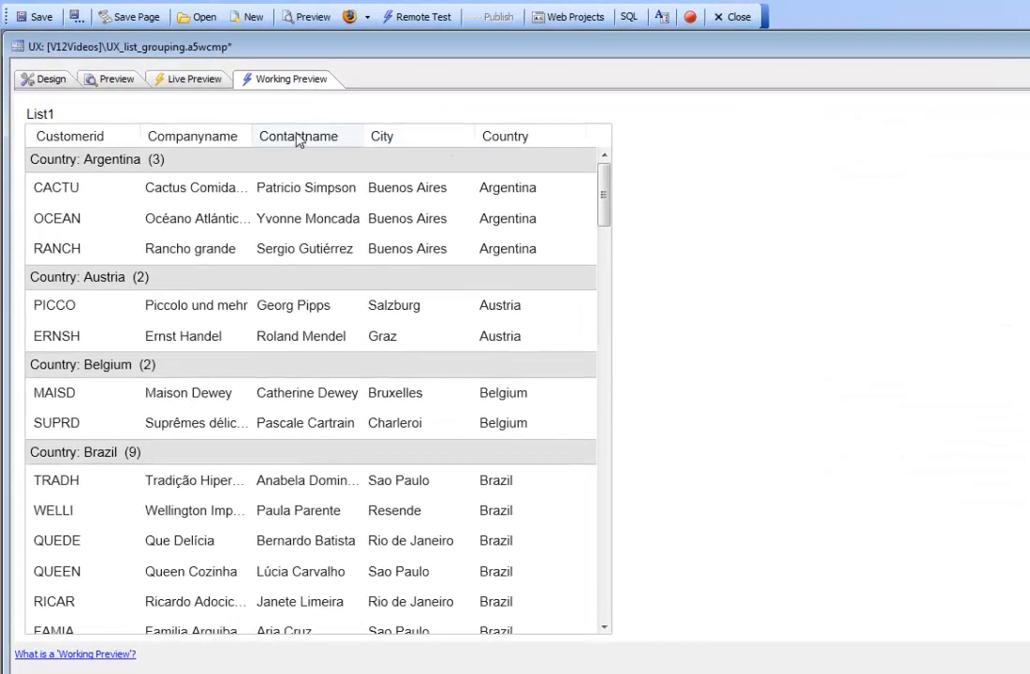
click(298, 138)
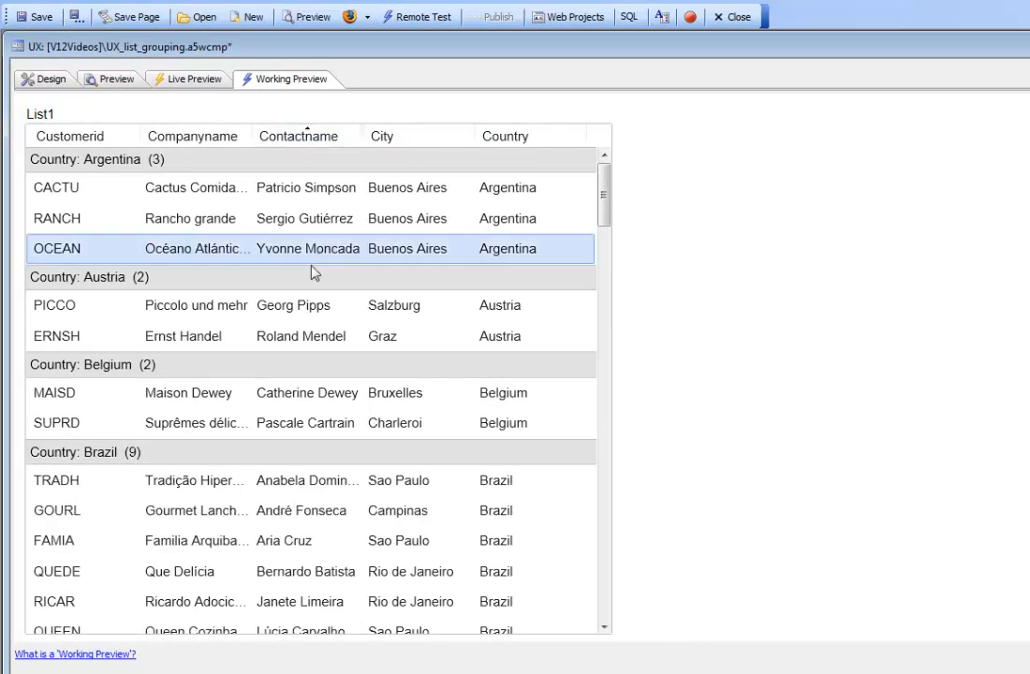
click(197, 136)
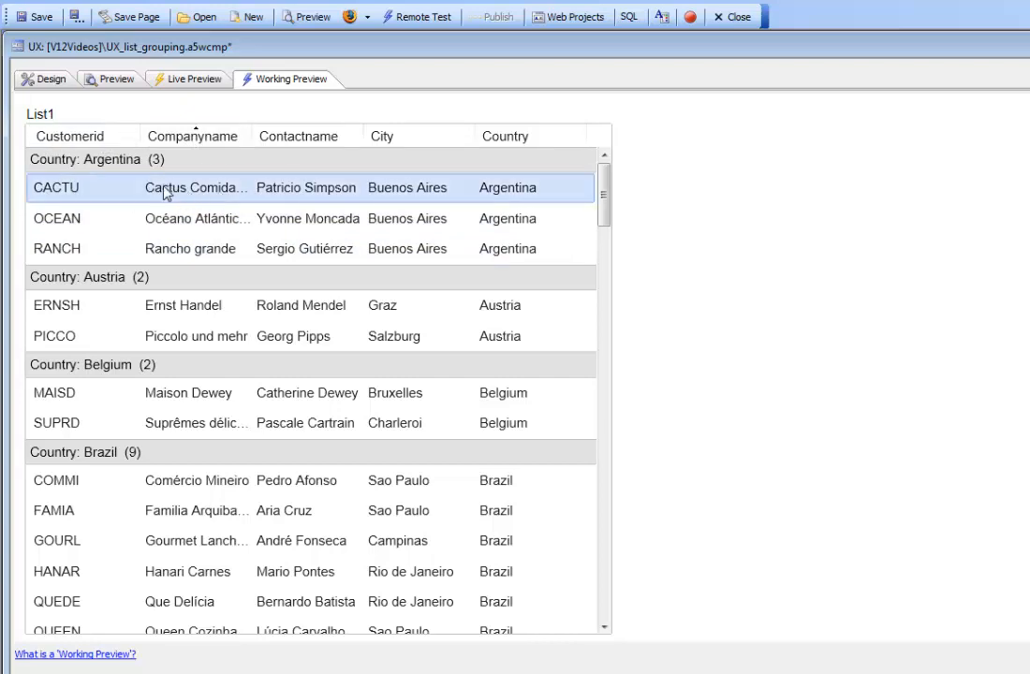
click(288, 140)
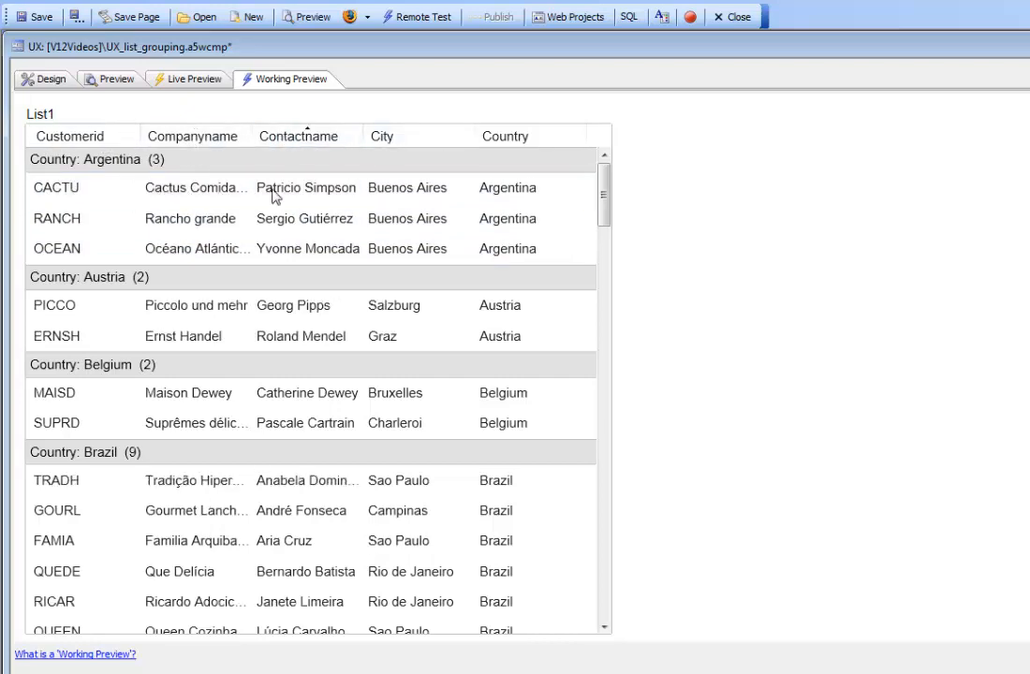
click(175, 142)
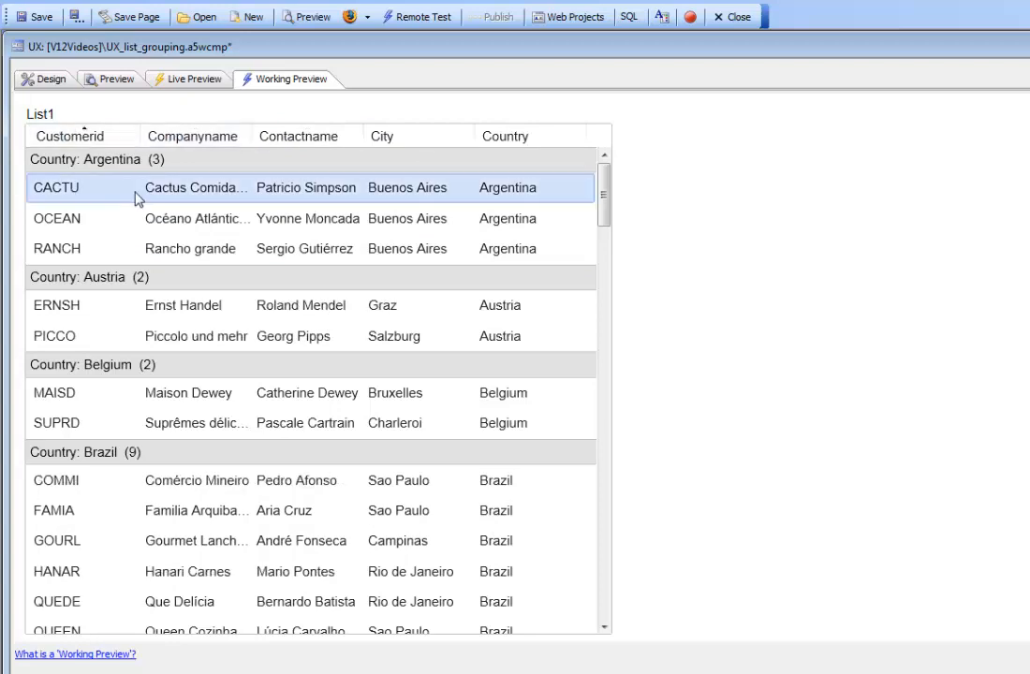
Step: Turn on data pagination in list1's data source settings and inspect the paginated, grouped list in the working preview
click(43, 80)
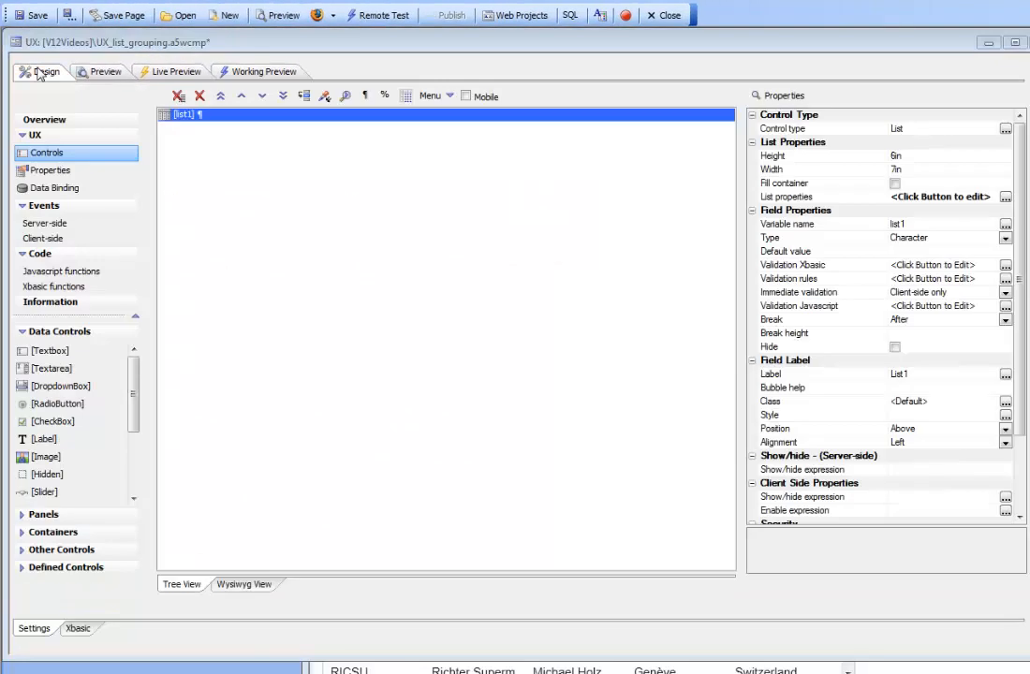
click(799, 199)
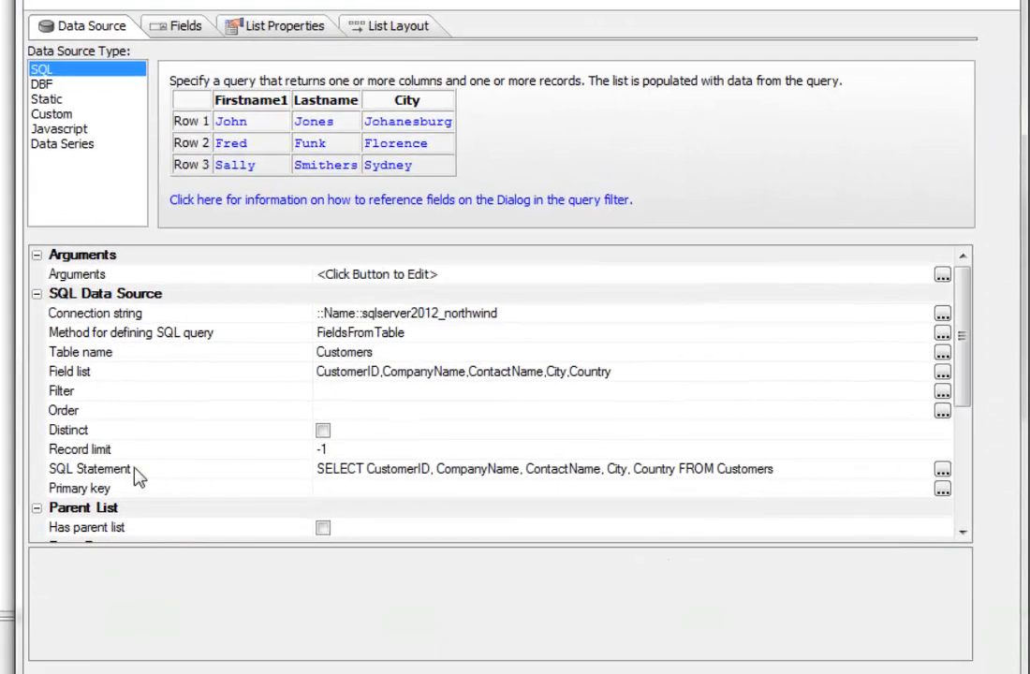
click(133, 471)
scroll(225, 441, down, 1)
scroll(225, 446, down, 4)
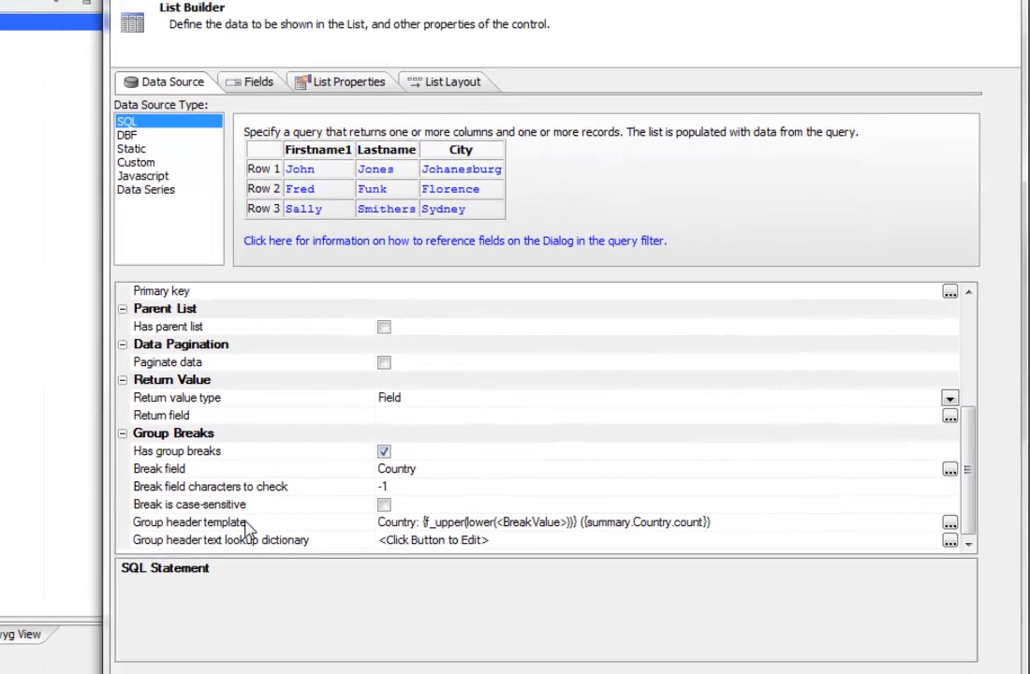
double_click(172, 509)
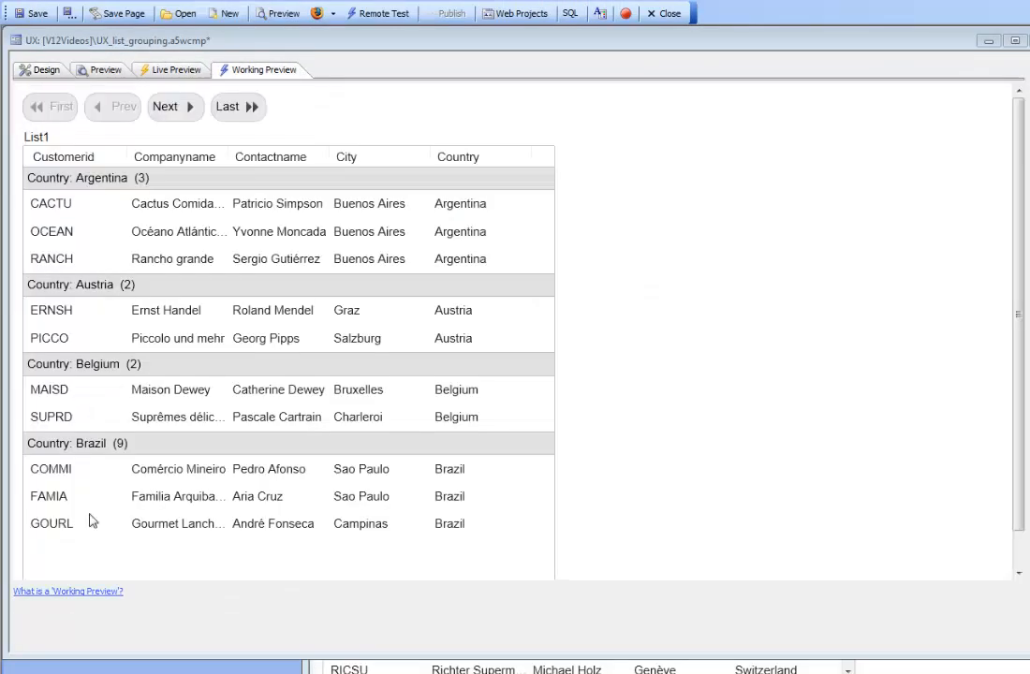
click(157, 339)
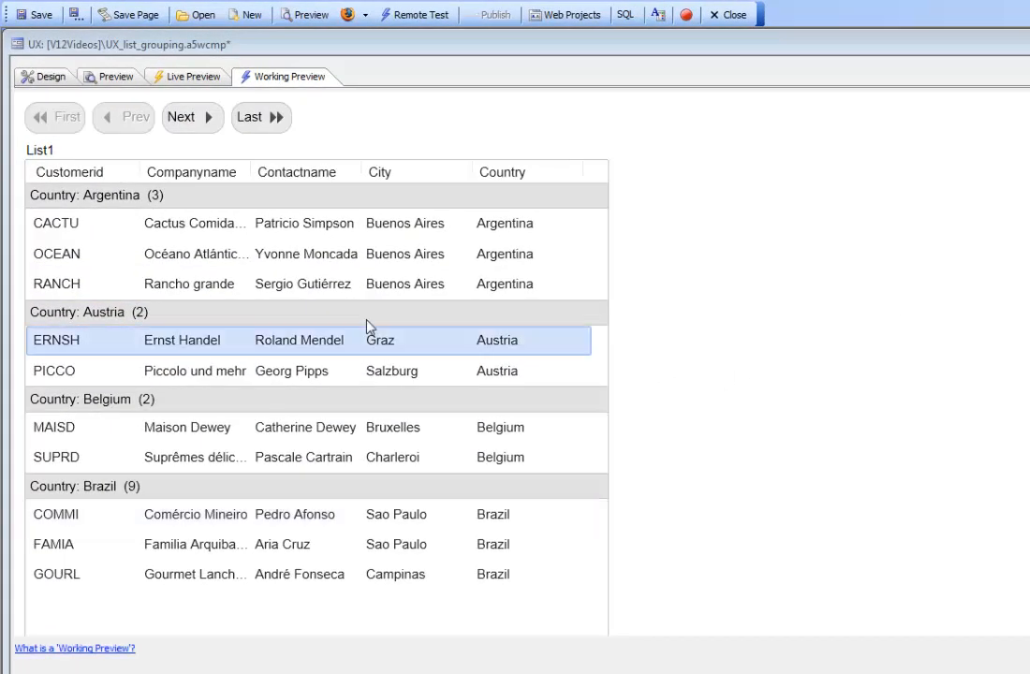
Step: Page through the grouped list in the working preview, return to the first page, and check the group headers across page breaks
click(195, 128)
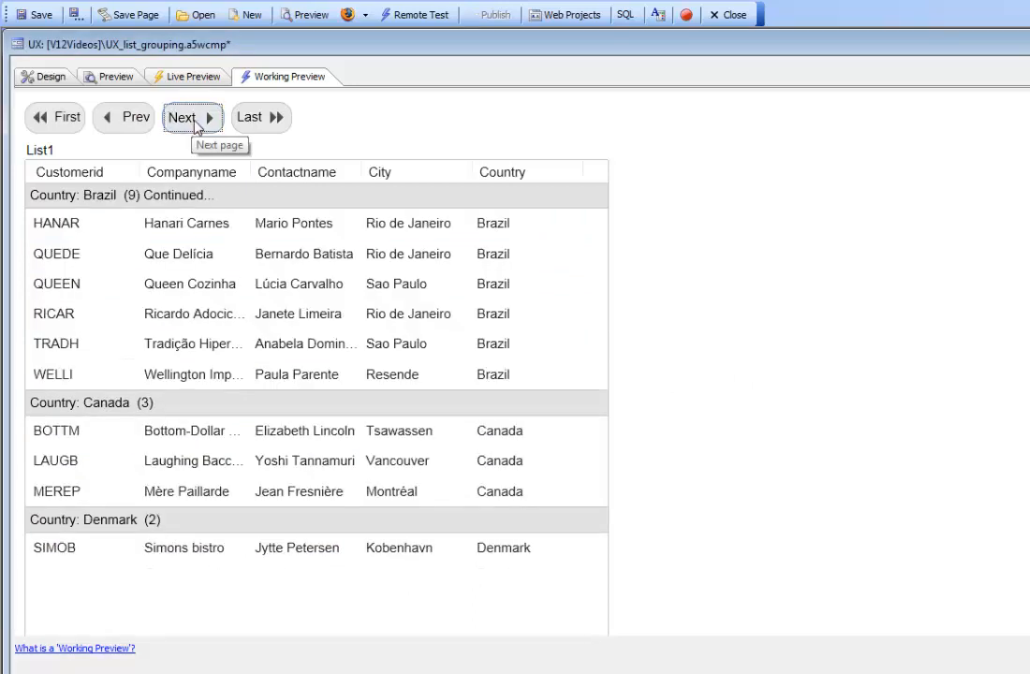
click(196, 127)
click(195, 127)
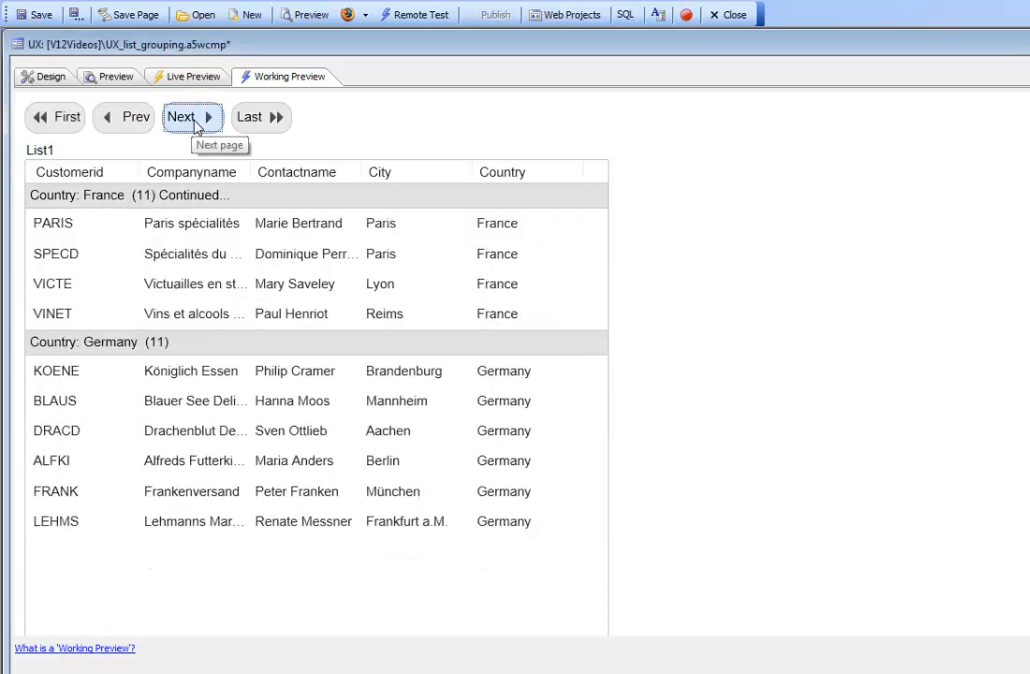
click(44, 127)
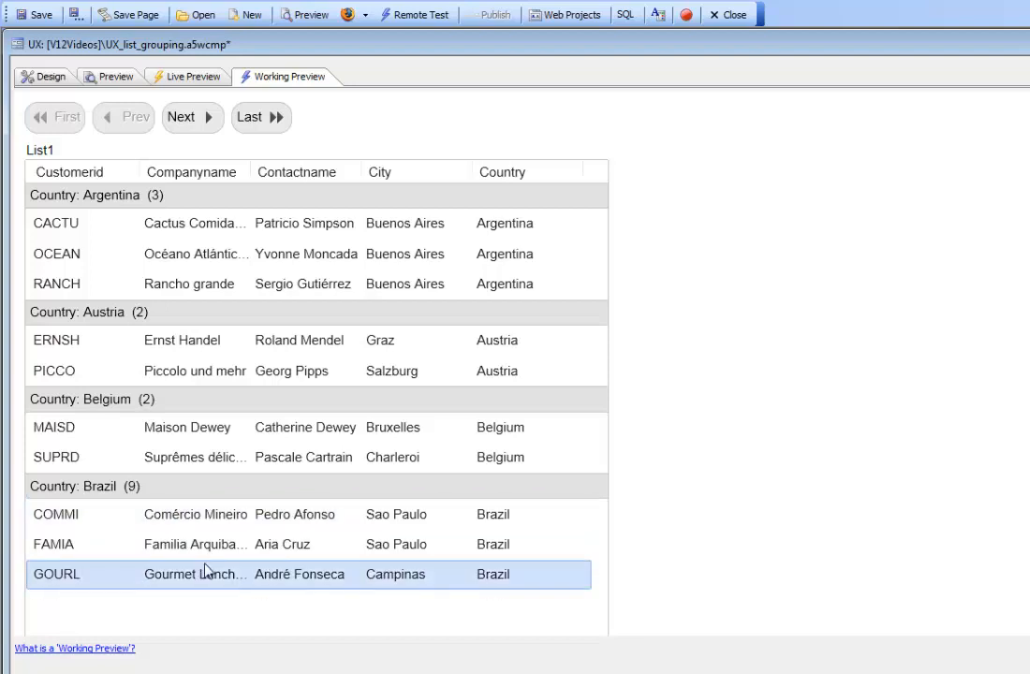
click(197, 119)
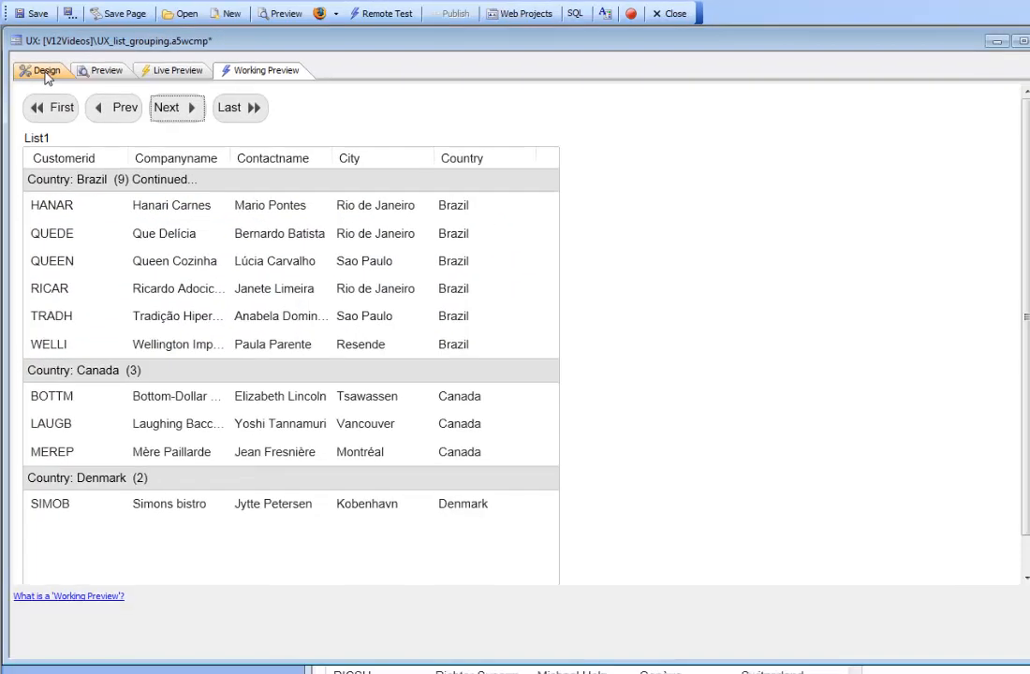
Step: Open list1's group header template from its data source settings and remove the iif(headerFlags.continued,"Continued...","") expression
click(44, 71)
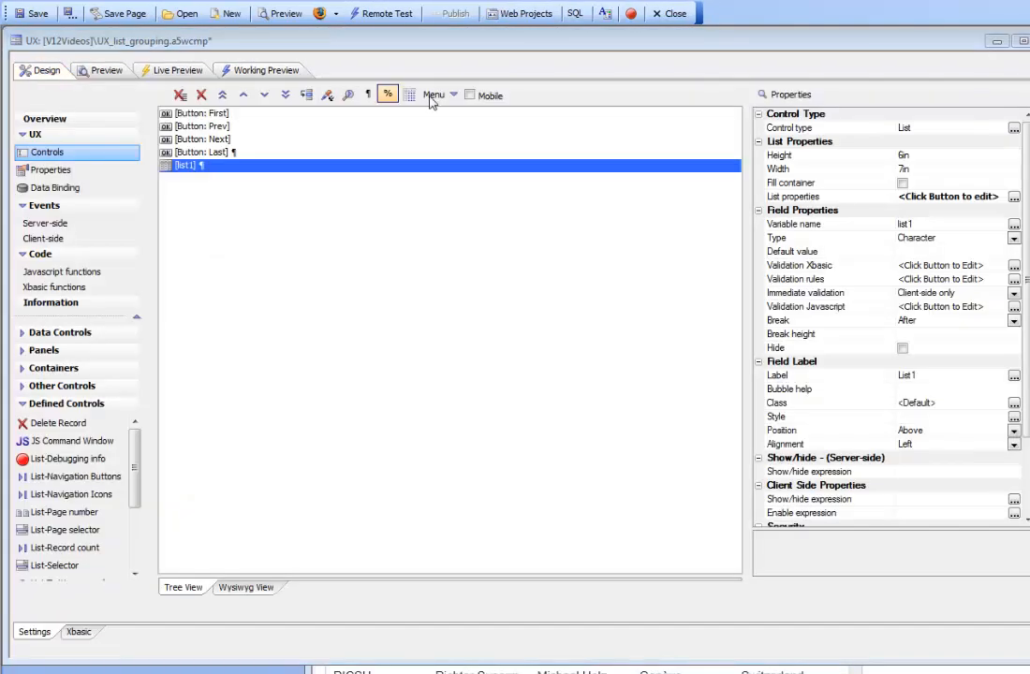
click(796, 198)
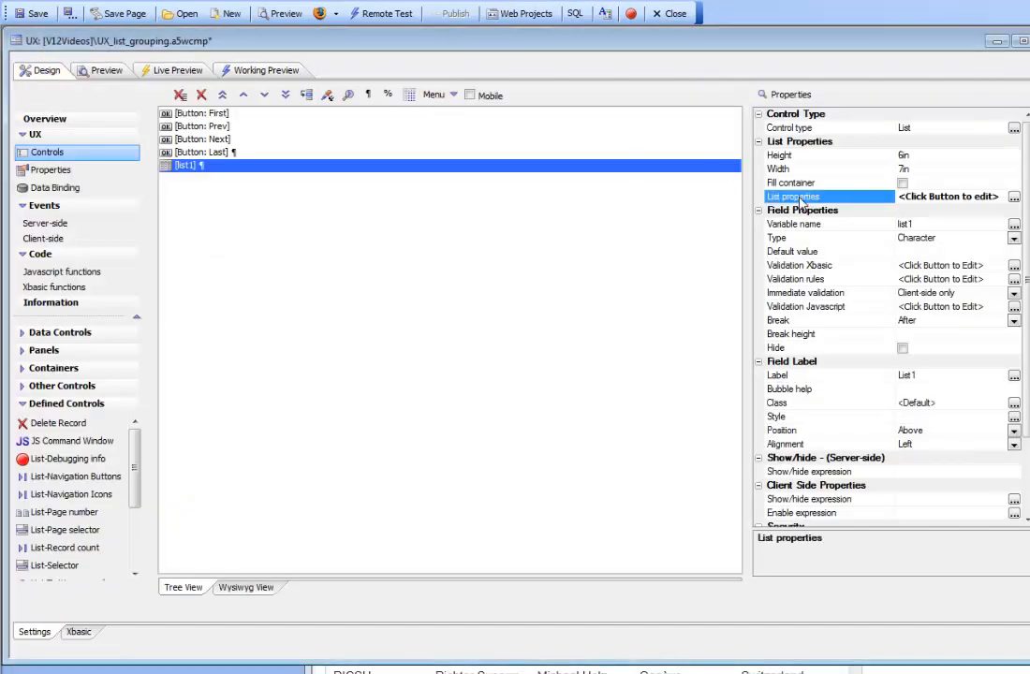
double_click(801, 200)
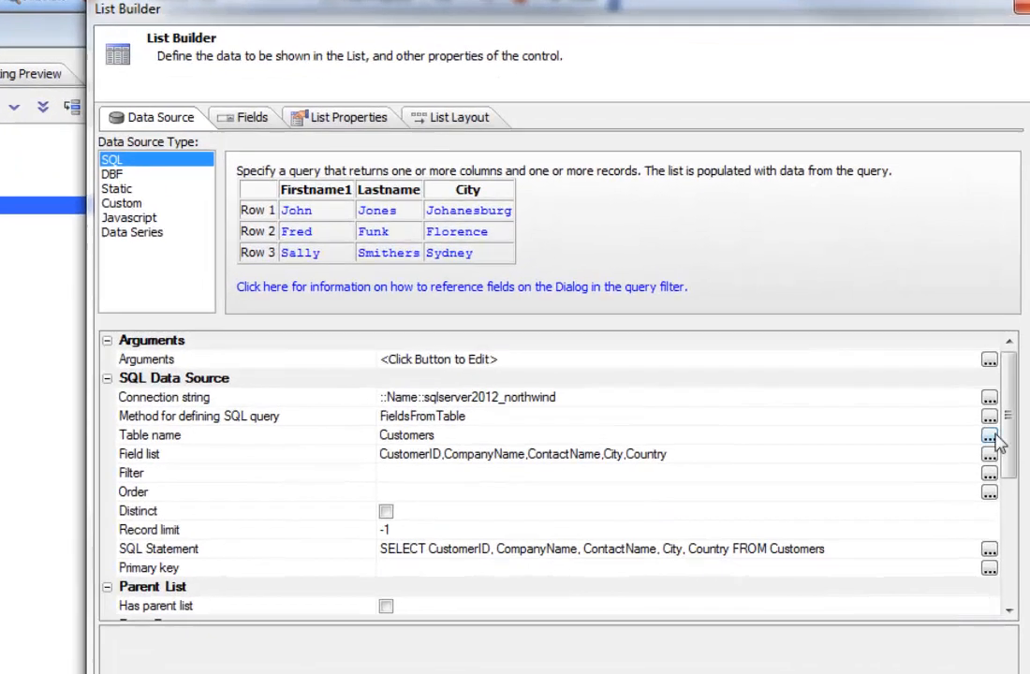
drag(998, 444, 1012, 582)
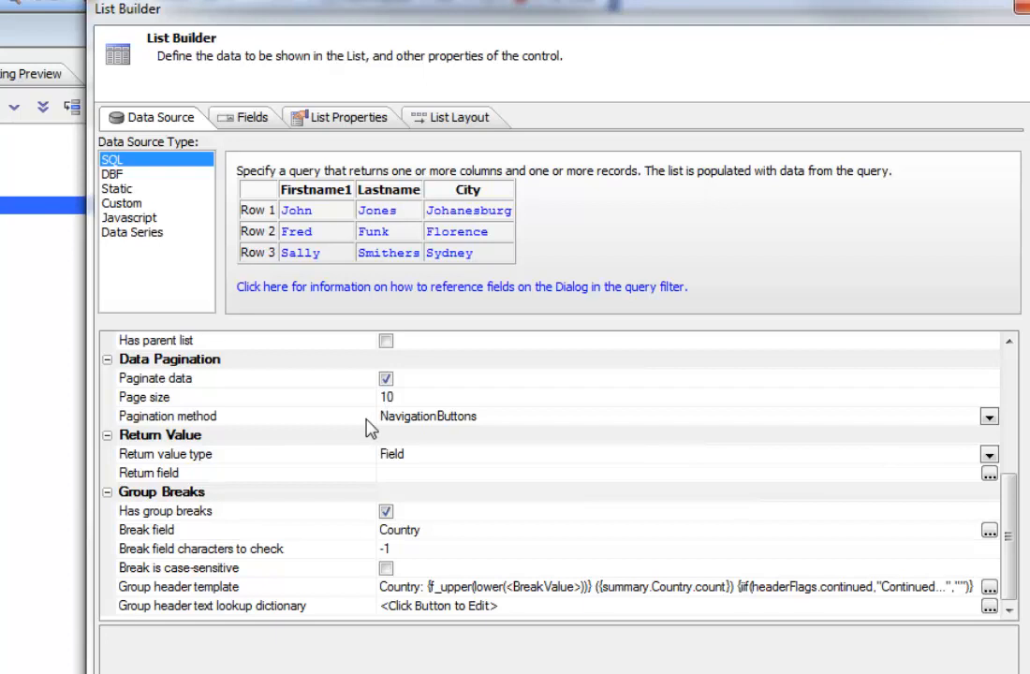
double_click(208, 588)
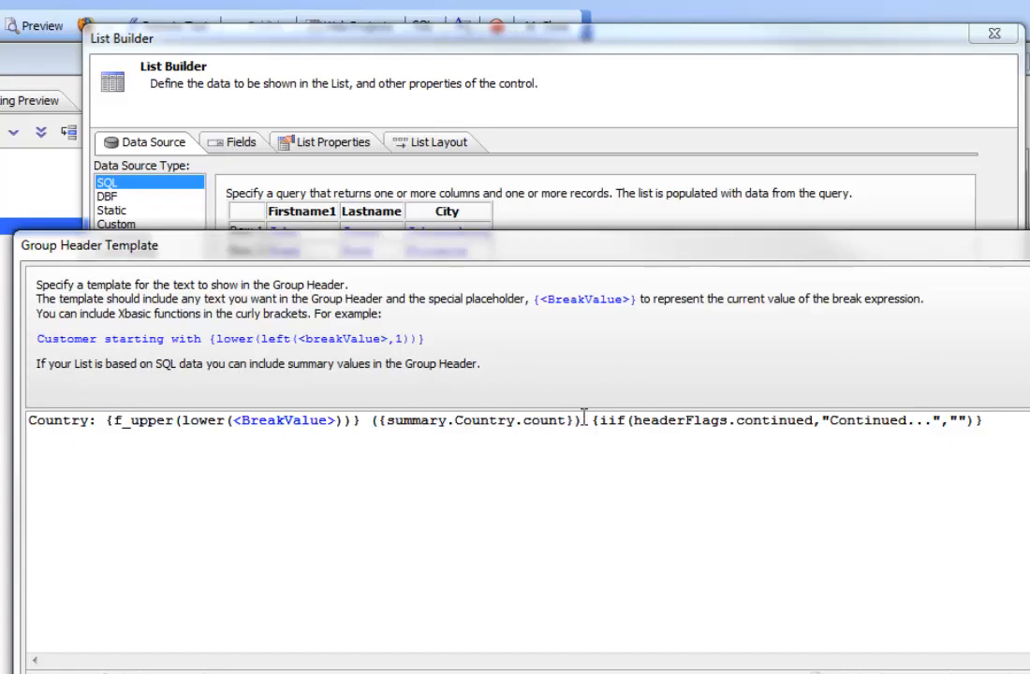
drag(592, 421, 991, 435)
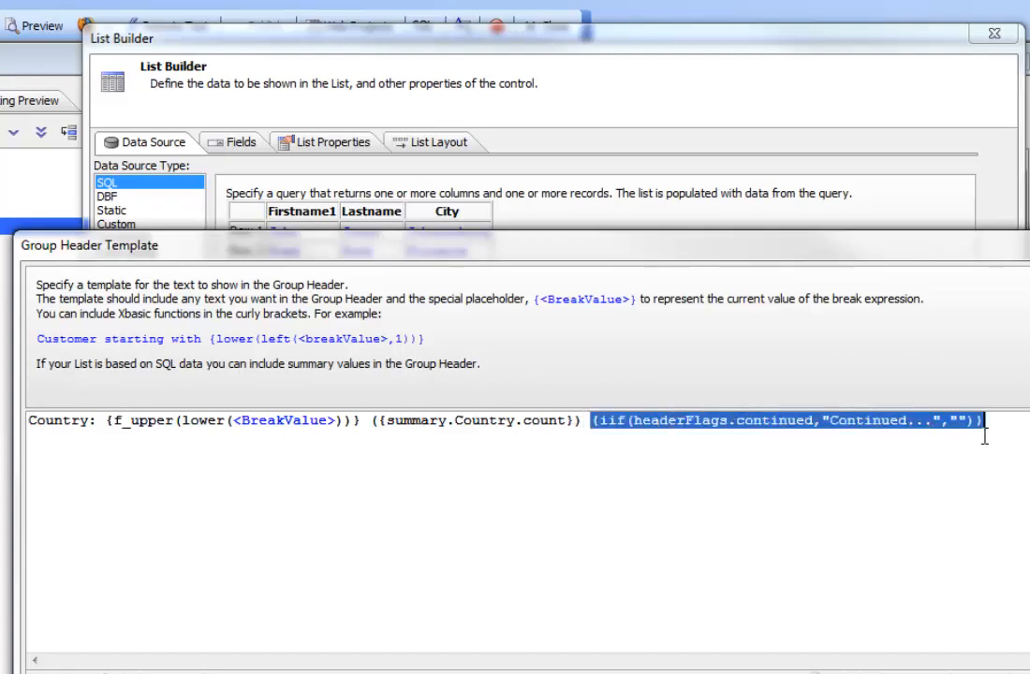
key(Delete)
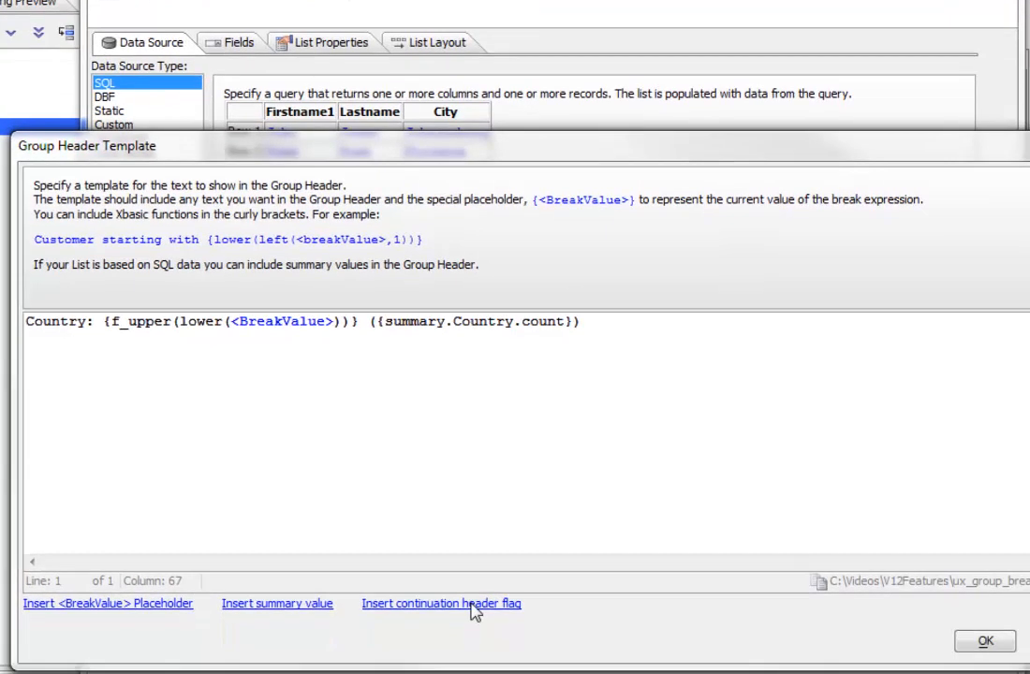
Step: Insert a continuation header flag with the text "Continued..." at the end of the group header template and apply the list settings
click(471, 661)
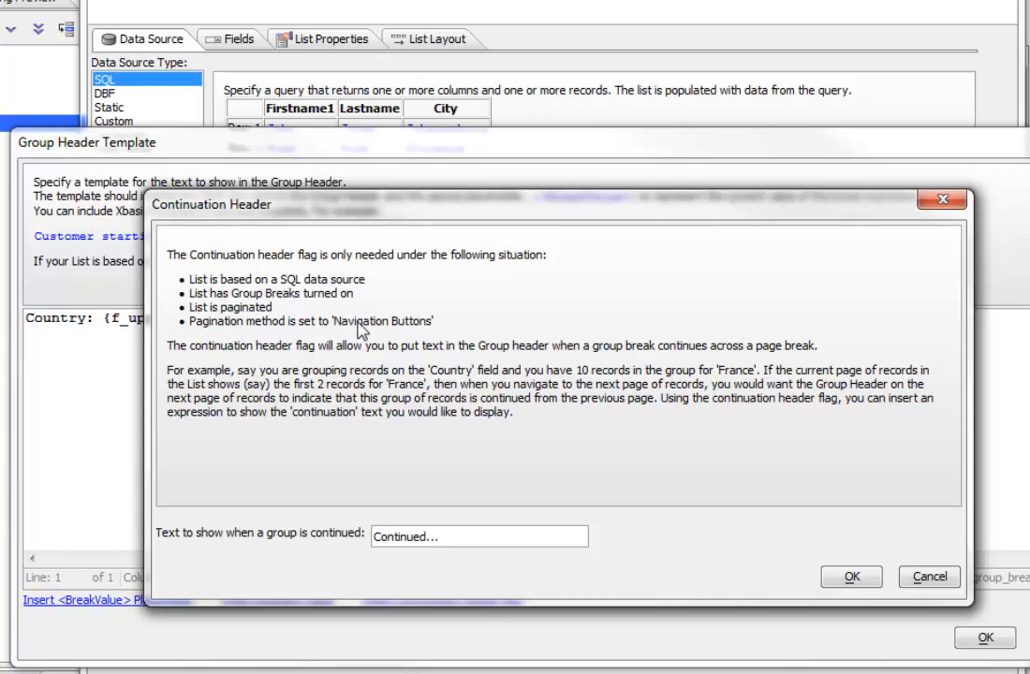
click(852, 578)
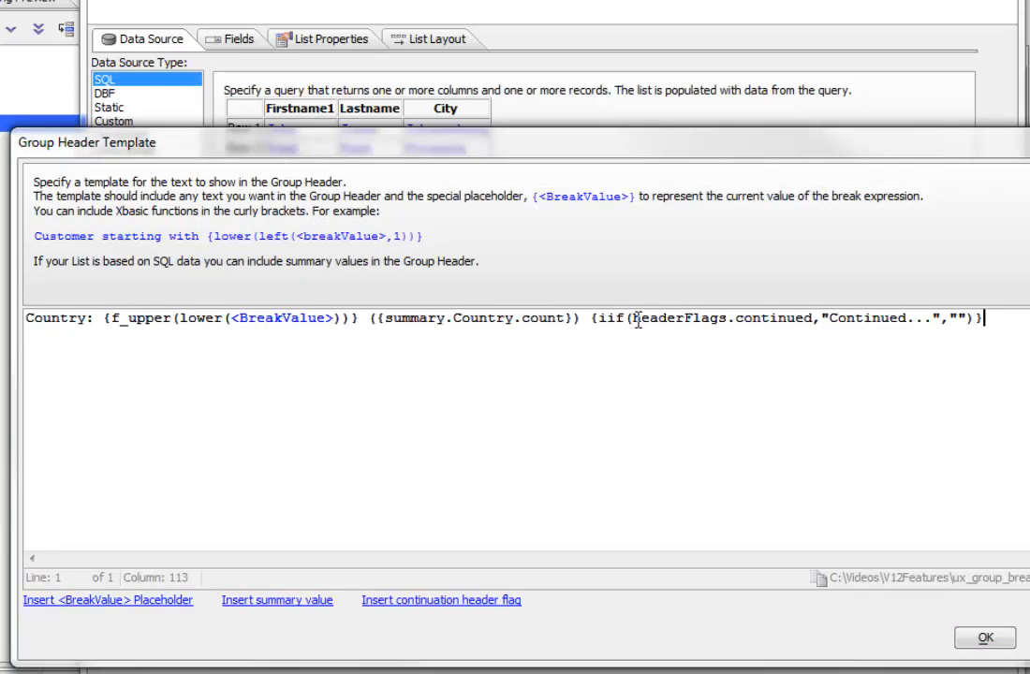
drag(636, 322, 933, 319)
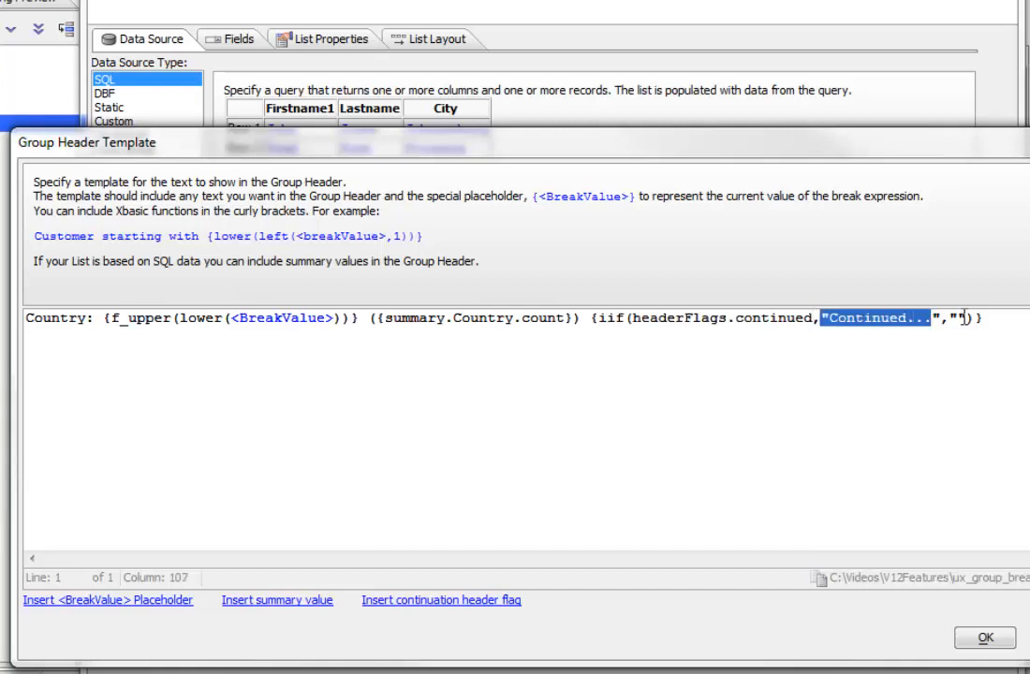
click(985, 638)
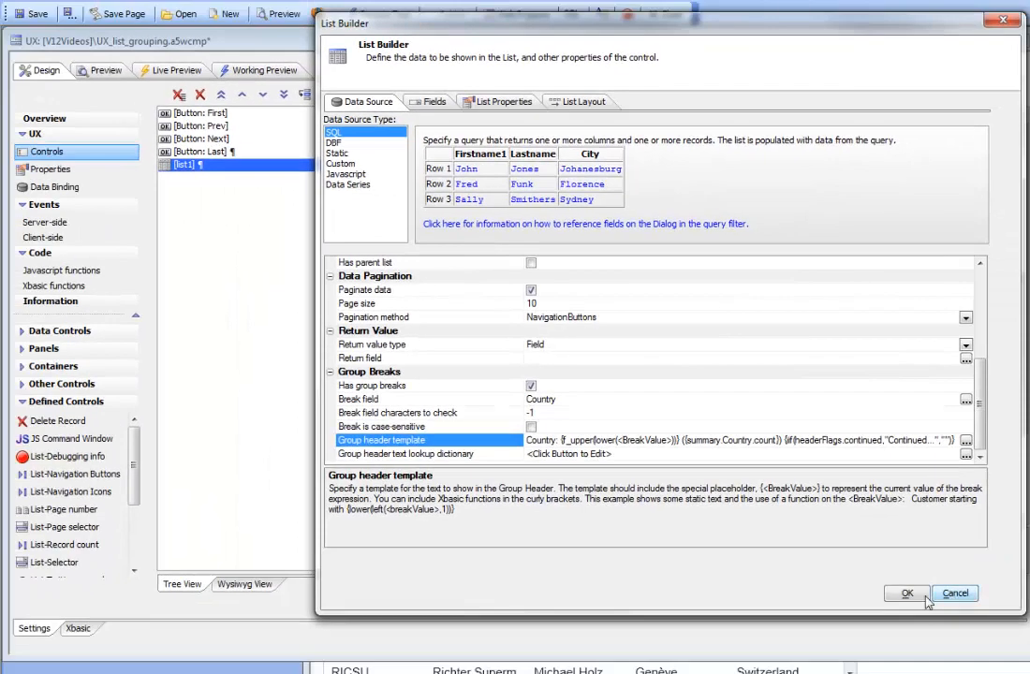
click(908, 594)
Step: Run the working preview again and page forward to check the continuation text in the country group headers
click(276, 73)
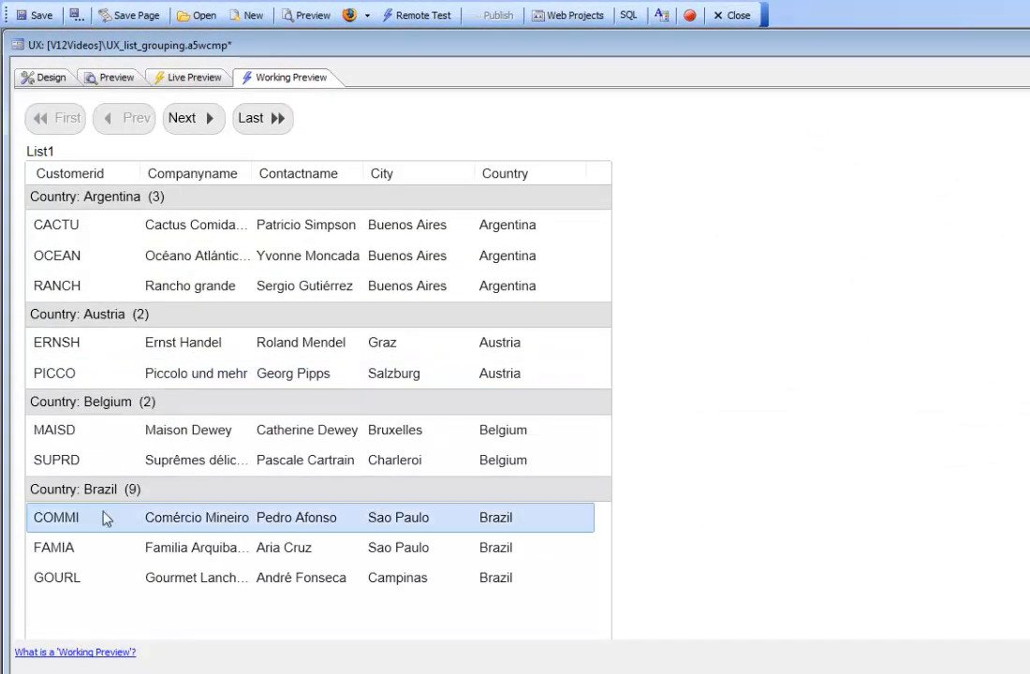
click(188, 118)
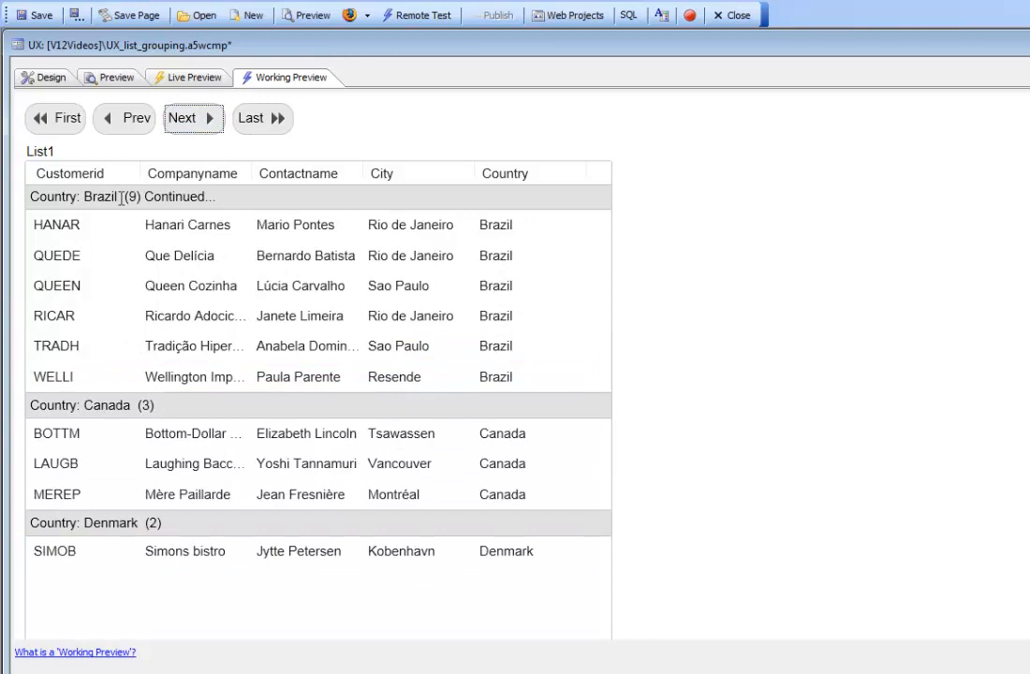
click(195, 119)
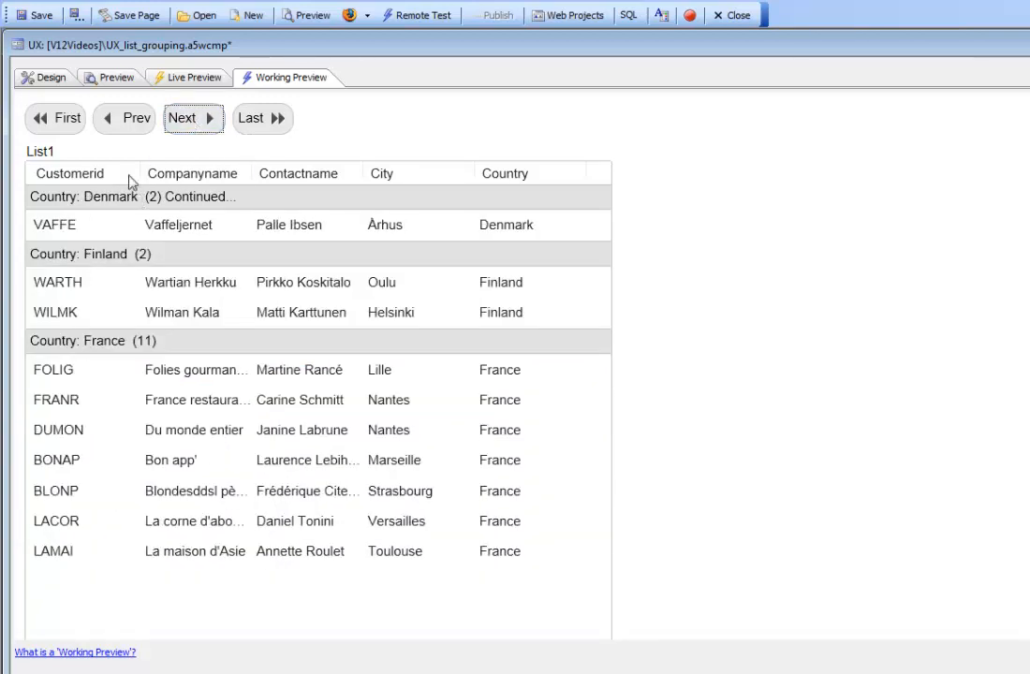
click(185, 117)
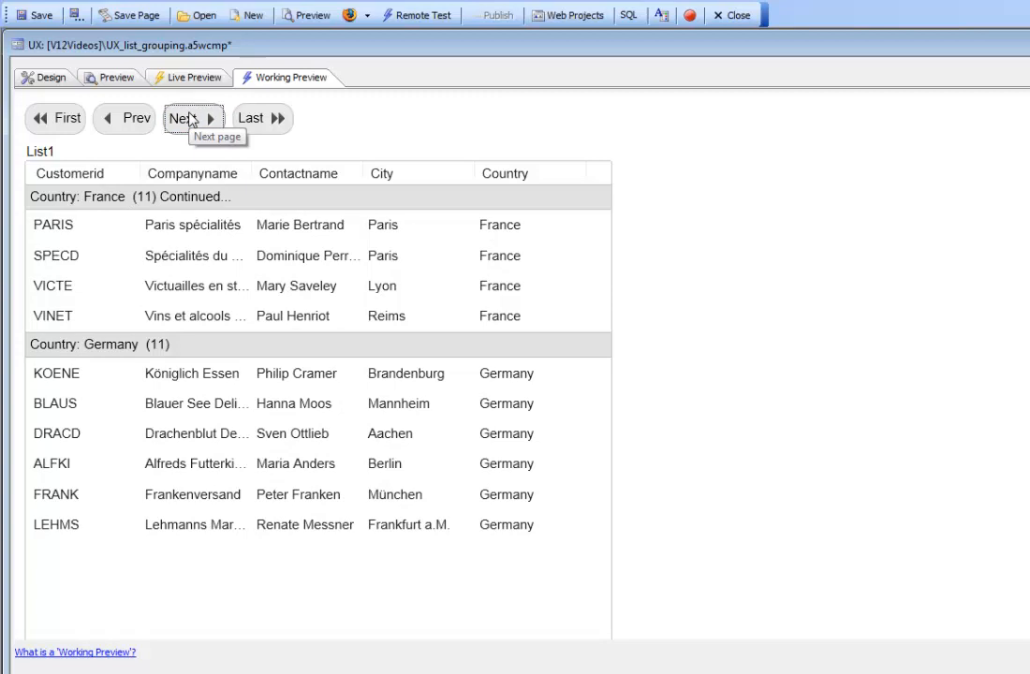
click(190, 122)
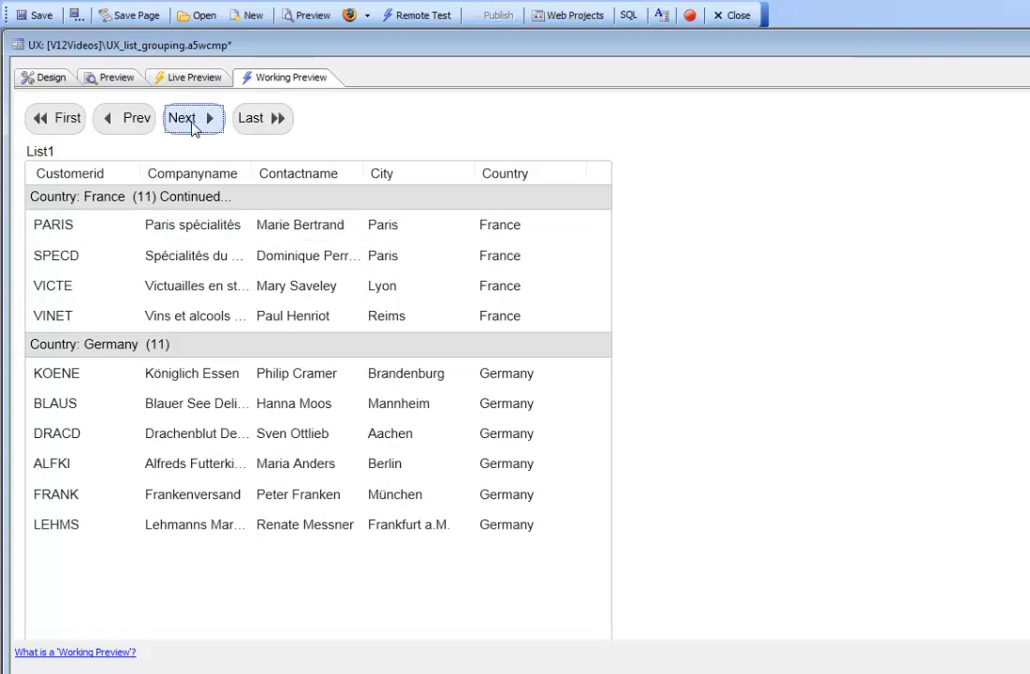